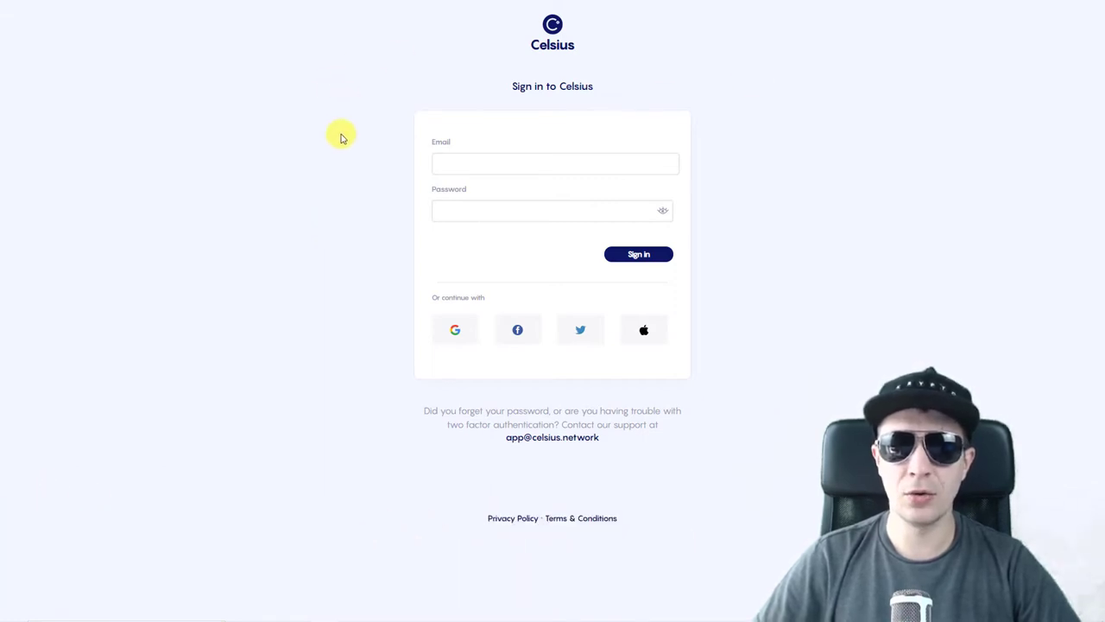
Sign in to Celsius with the Google account, request Google's verification code, and enter the account PIN to authenticate
click(455, 333)
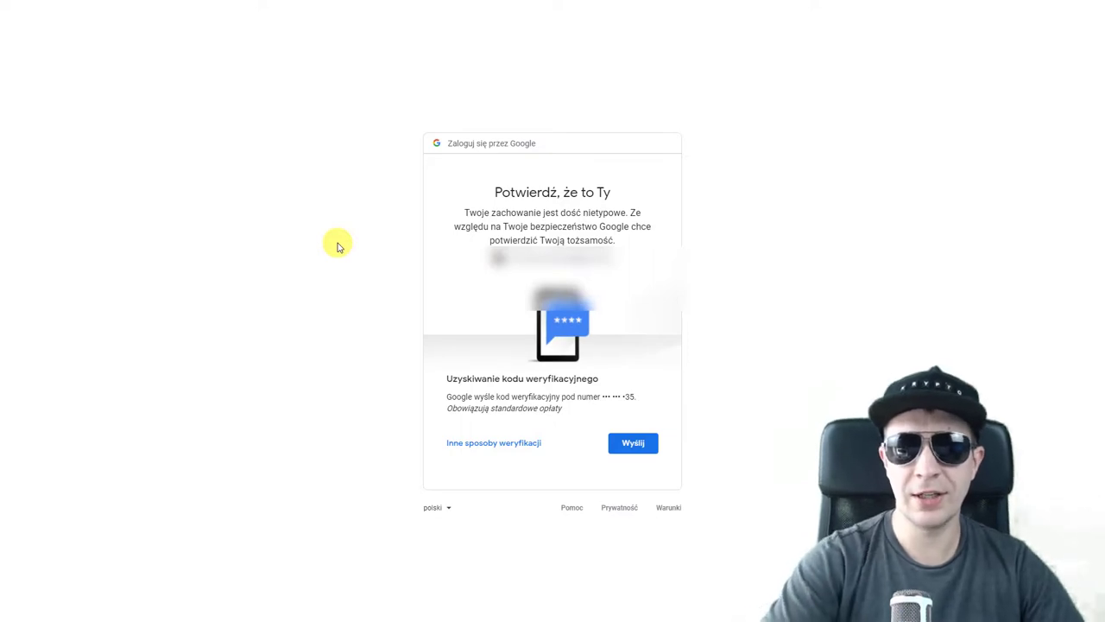
click(644, 446)
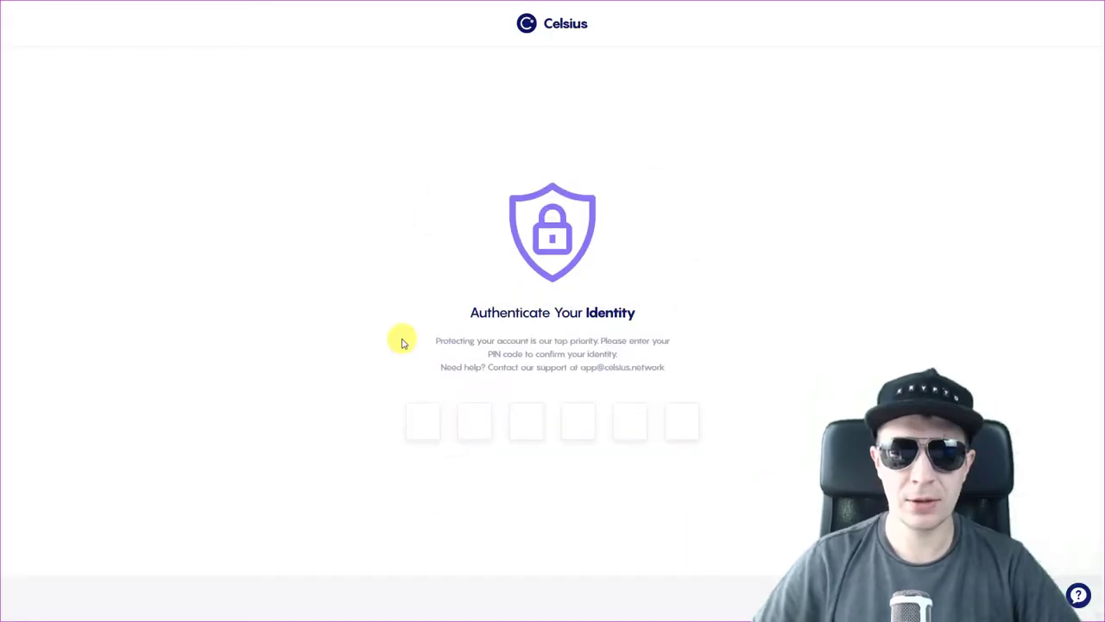
click(423, 422)
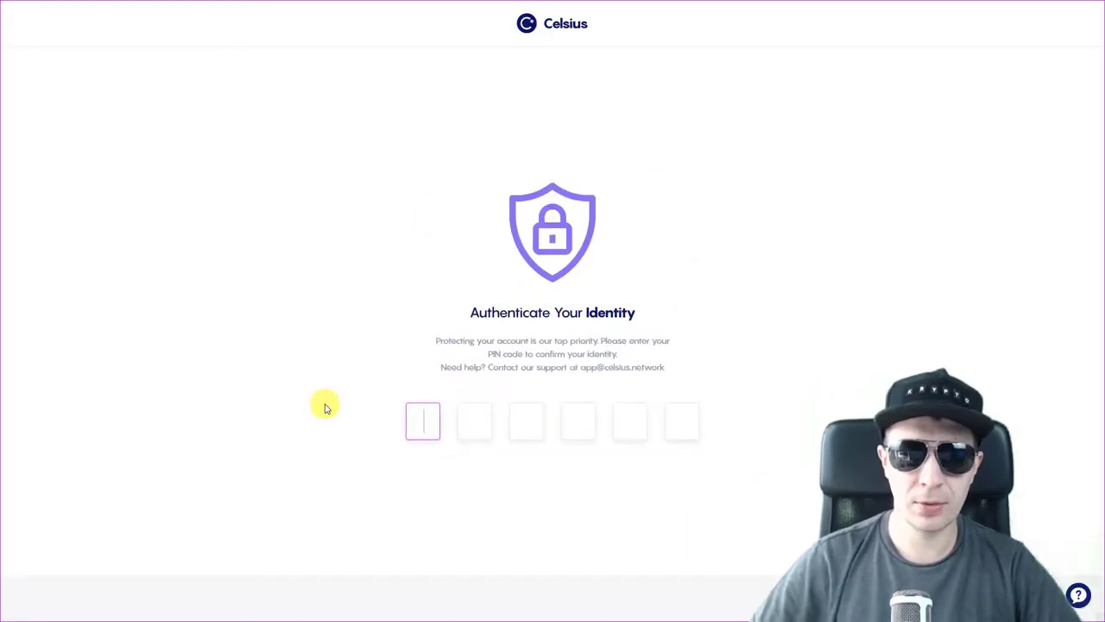
text(••)
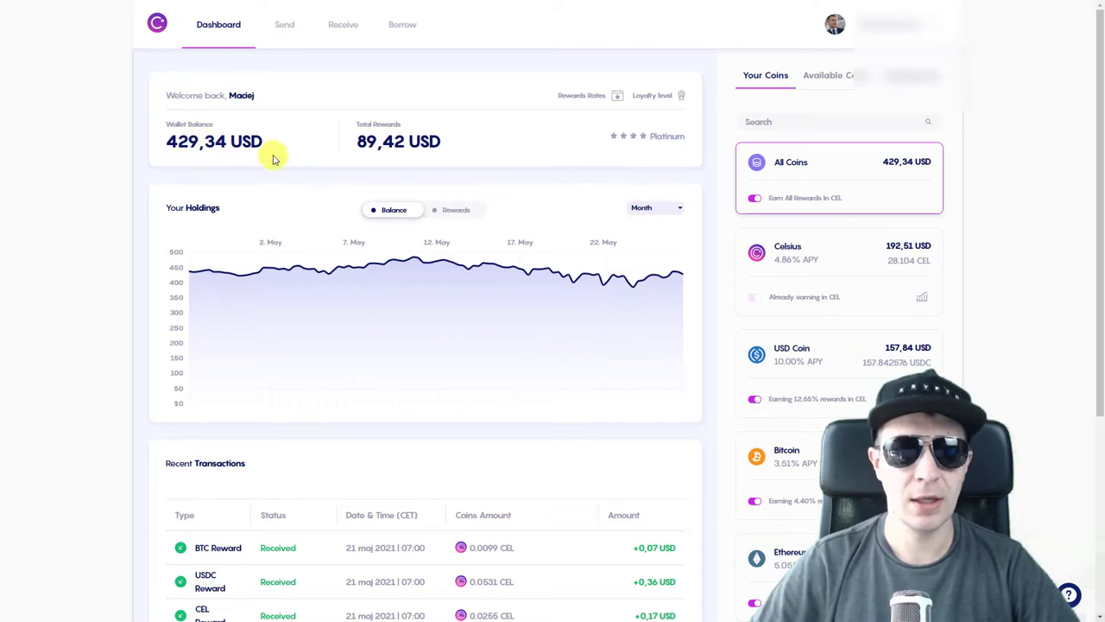
Examine the wallet balance and total rewards in the account summary on the dashboard
drag(268, 141, 172, 143)
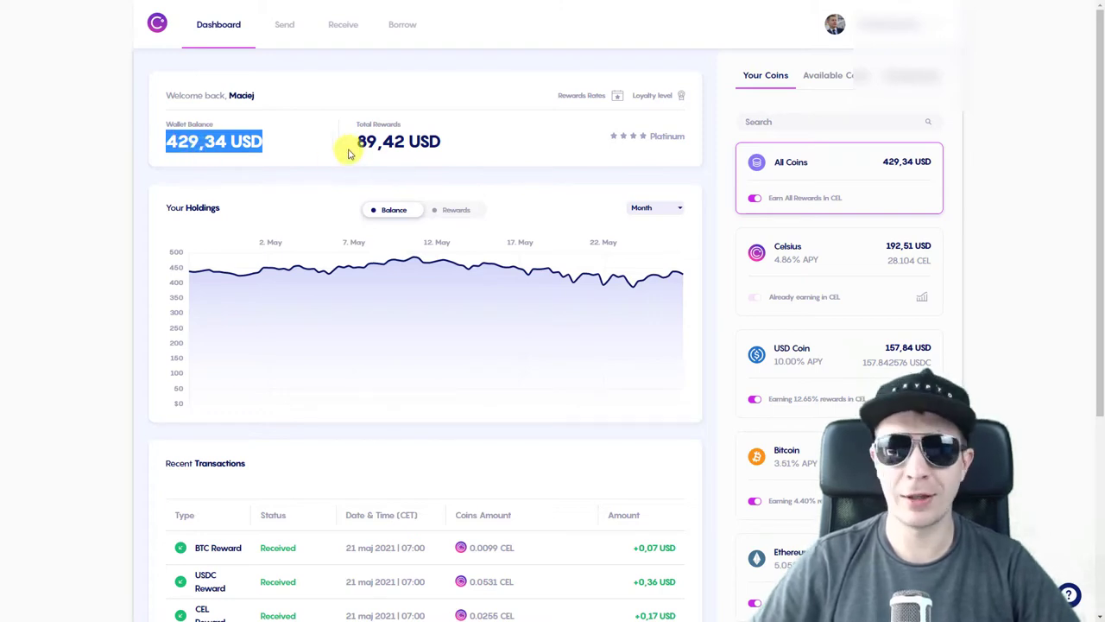
click(364, 192)
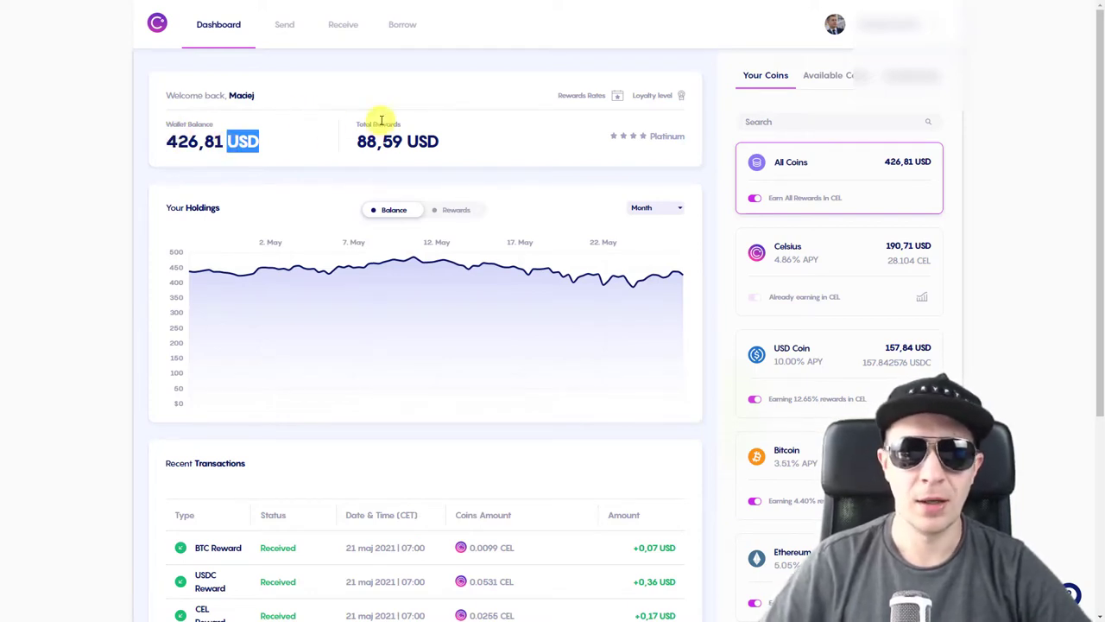
click(305, 95)
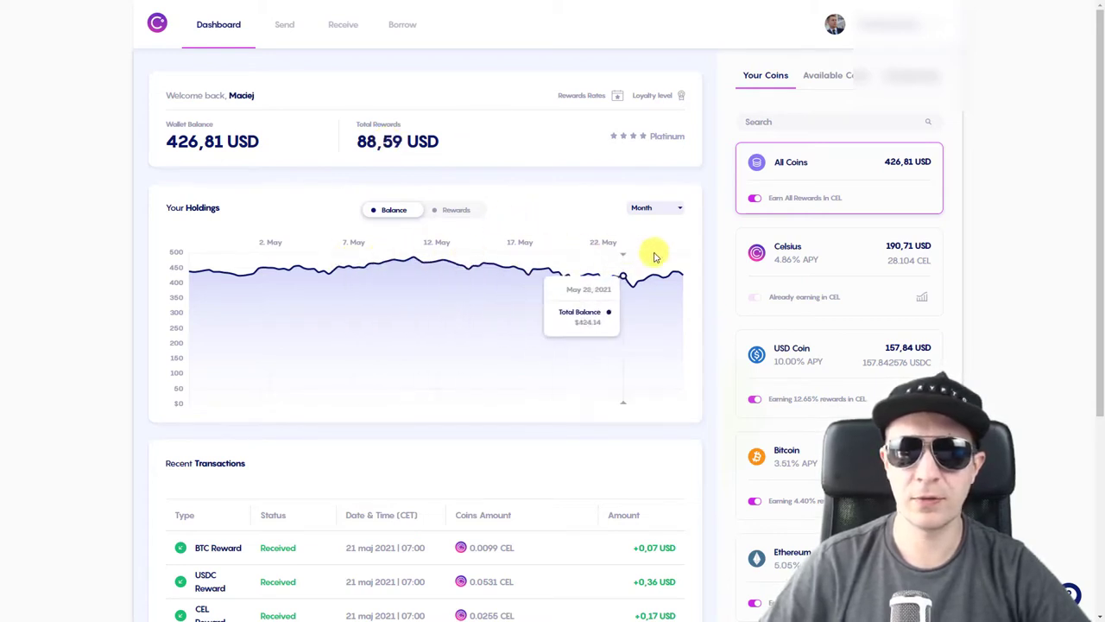
View the holdings chart by Day, Month and Year, and switch it to Rewards to compare with the total rewards
click(676, 212)
click(647, 232)
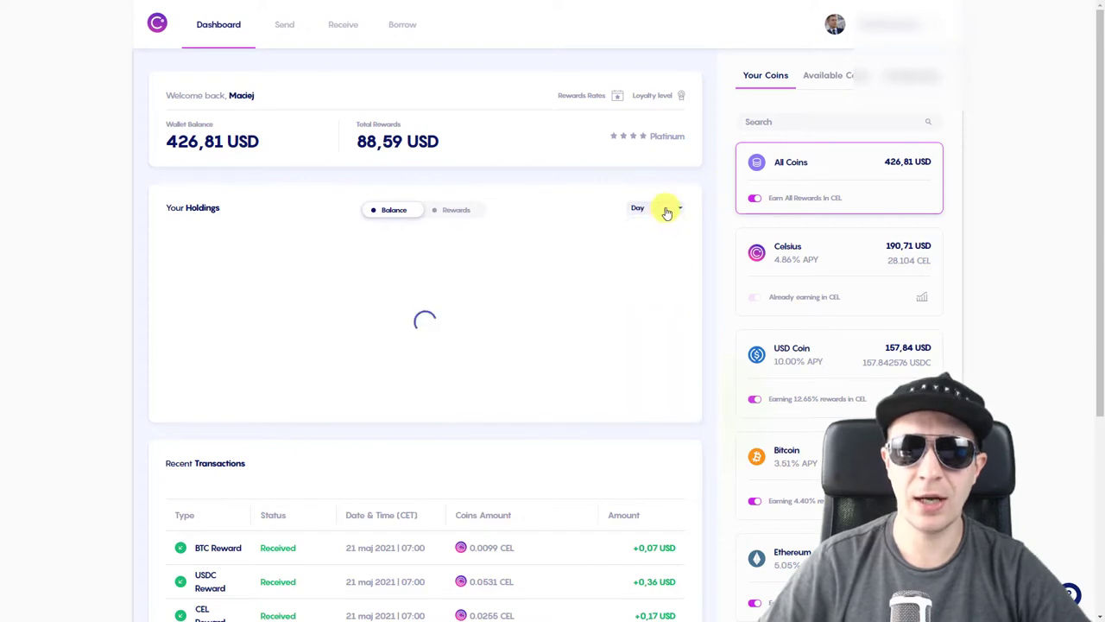
click(653, 212)
click(654, 262)
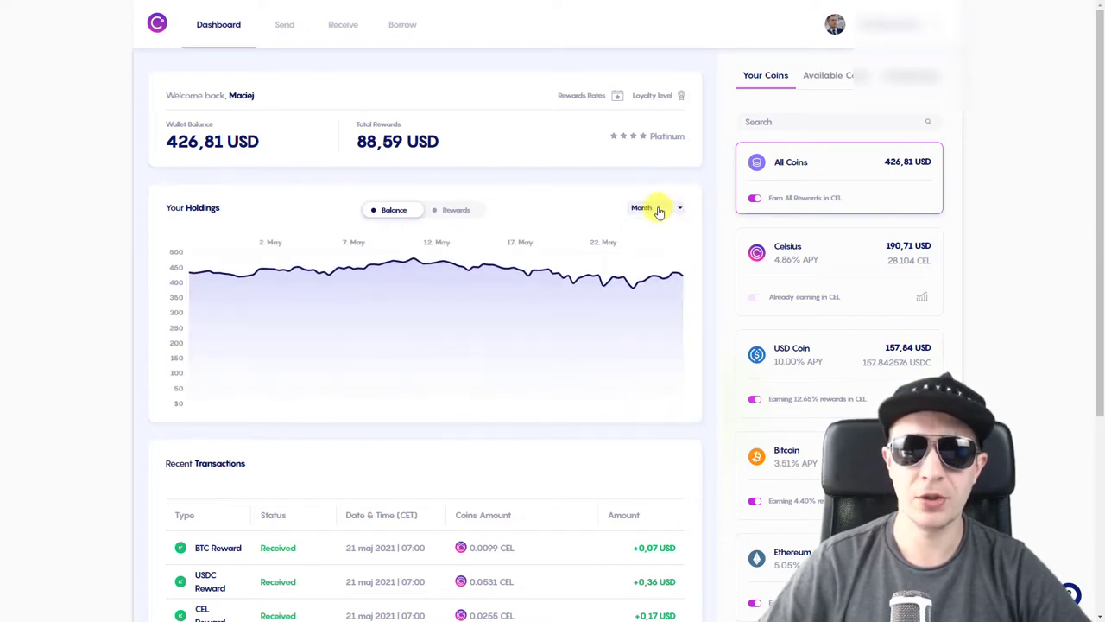
click(659, 212)
click(651, 284)
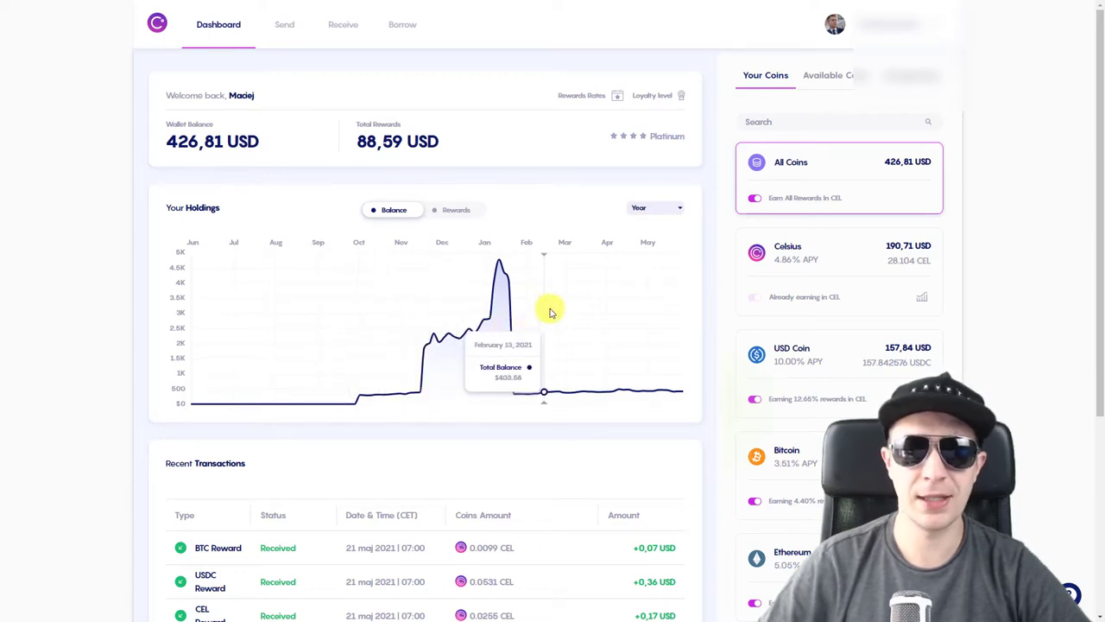
click(458, 211)
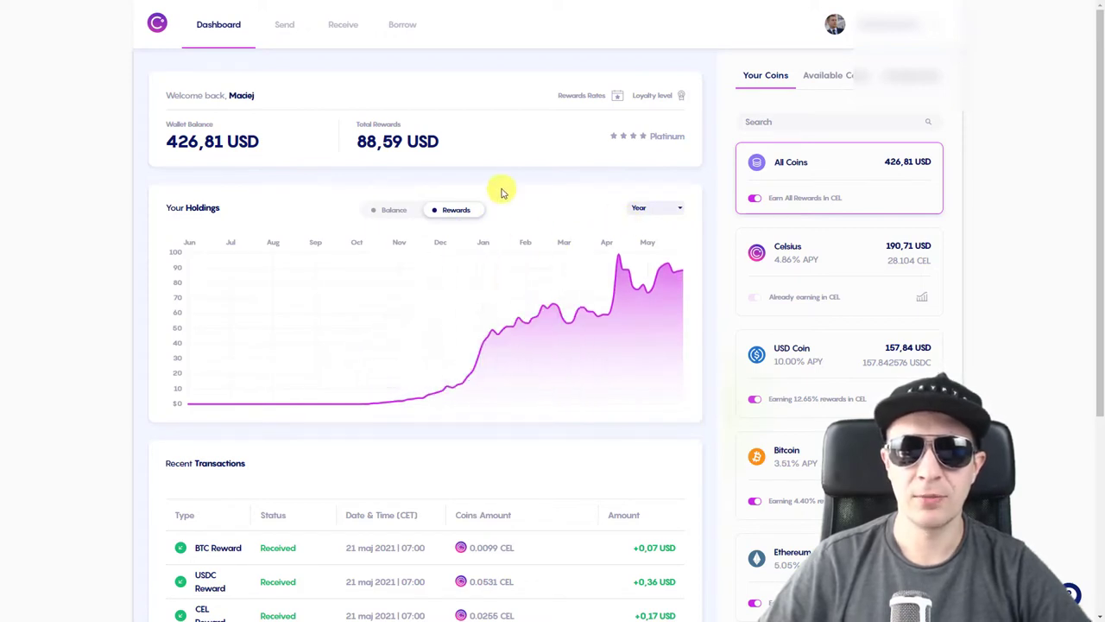
double_click(393, 141)
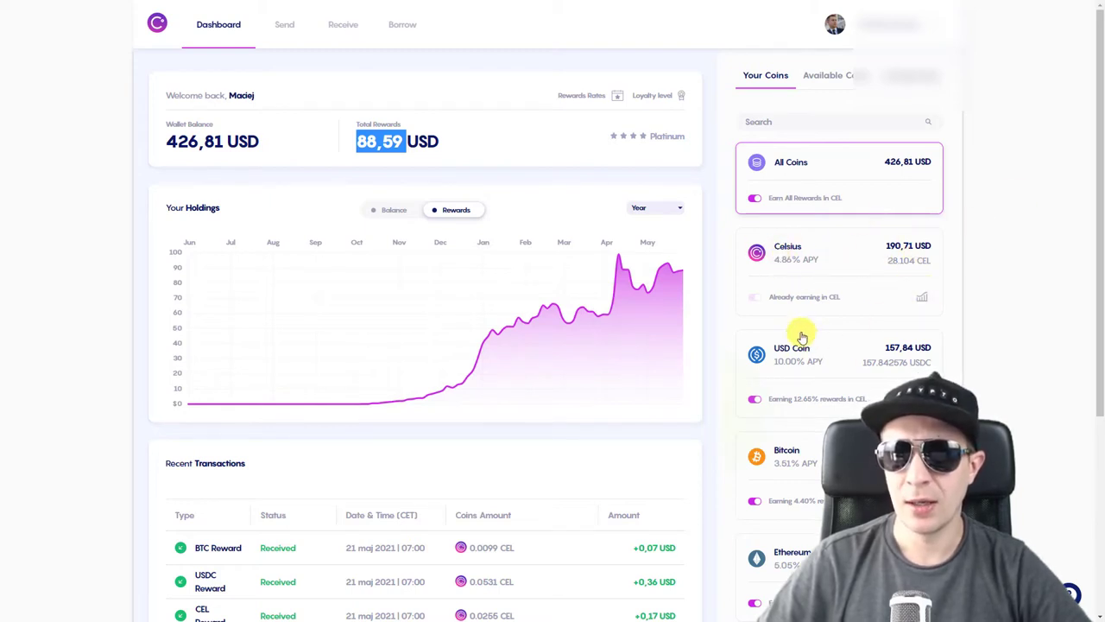
Look through the owned coins and their APY rates, the available coins, and the remaining coin list on the dashboard
scroll(777, 334, down, 1)
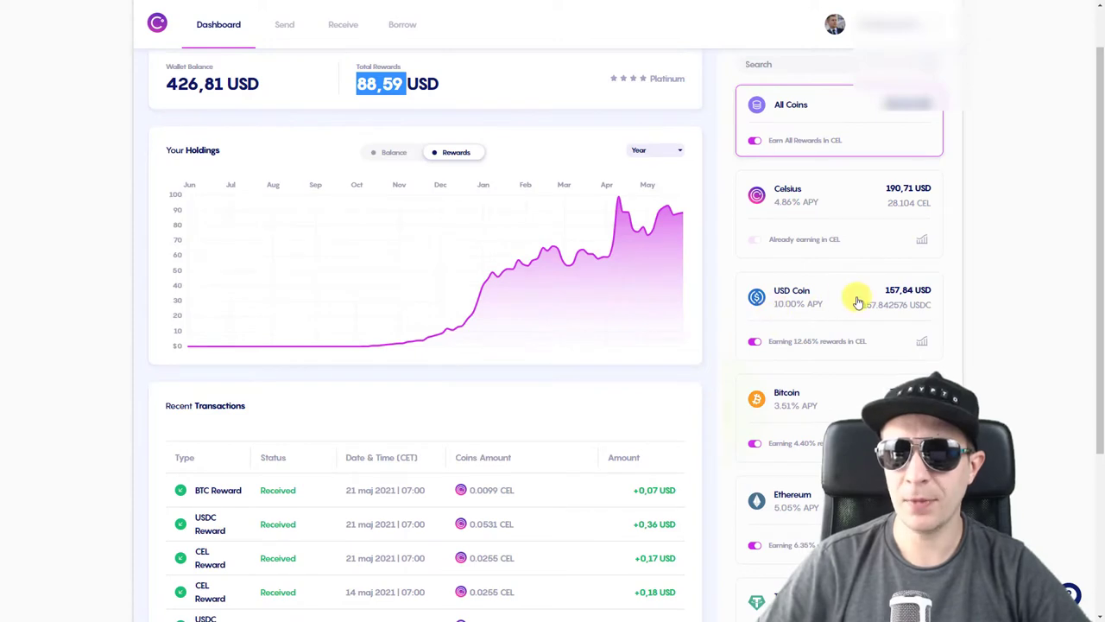
scroll(816, 360, up, 1)
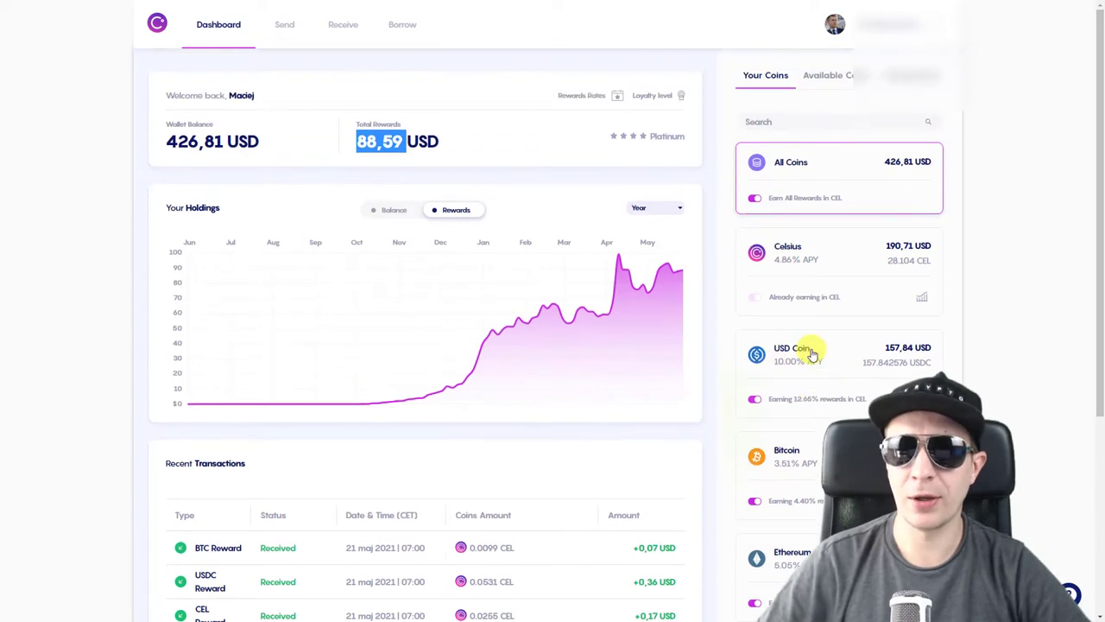
click(849, 77)
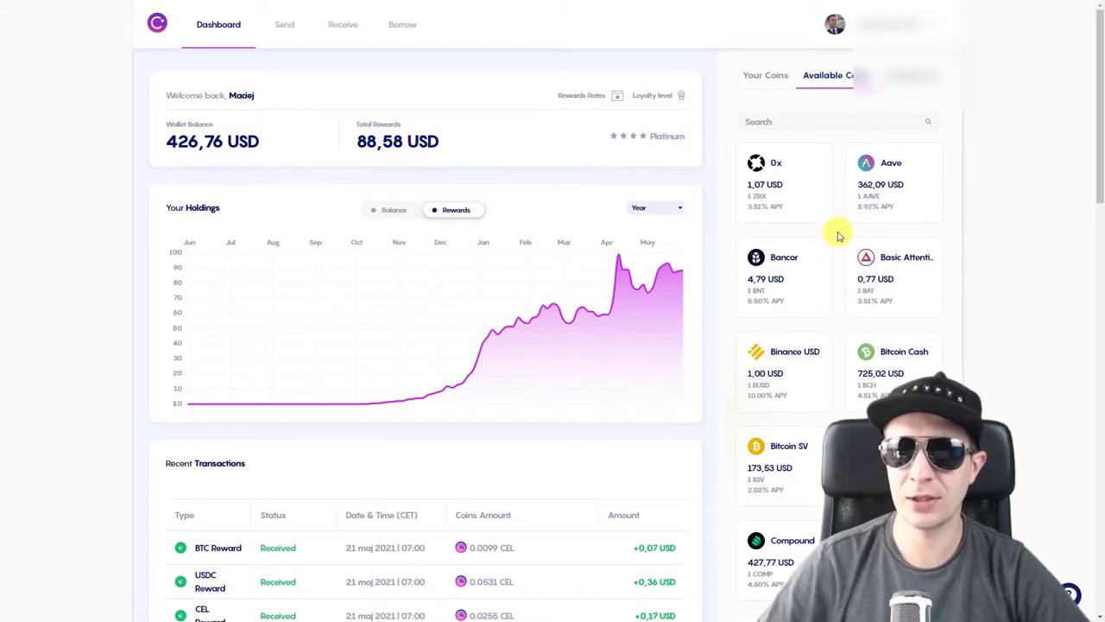
scroll(864, 226, down, 1)
scroll(863, 226, up, 1)
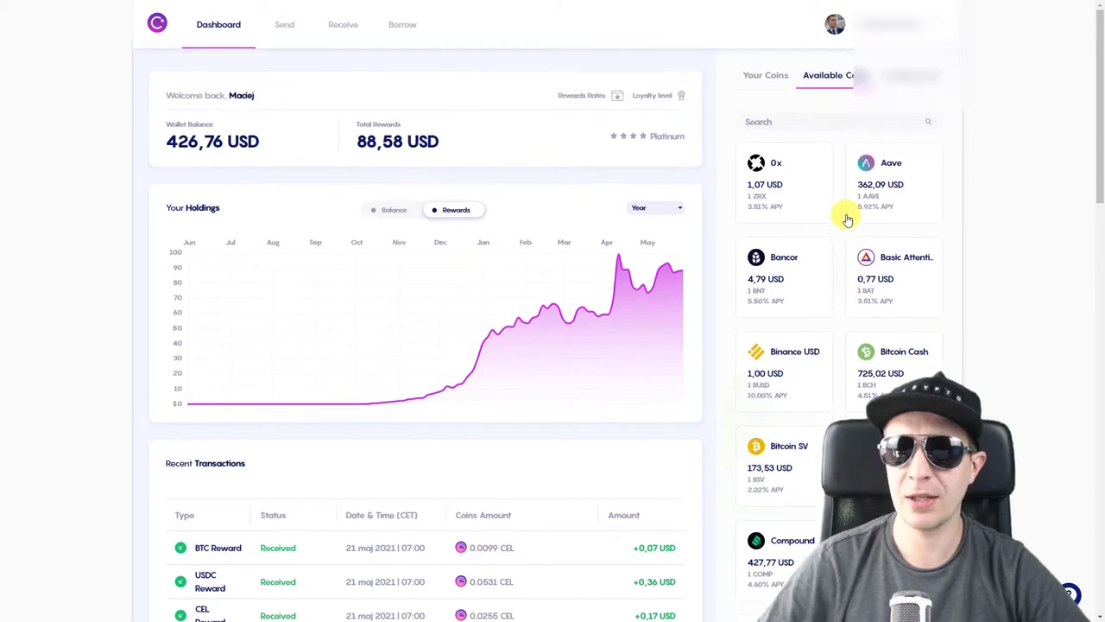
click(908, 76)
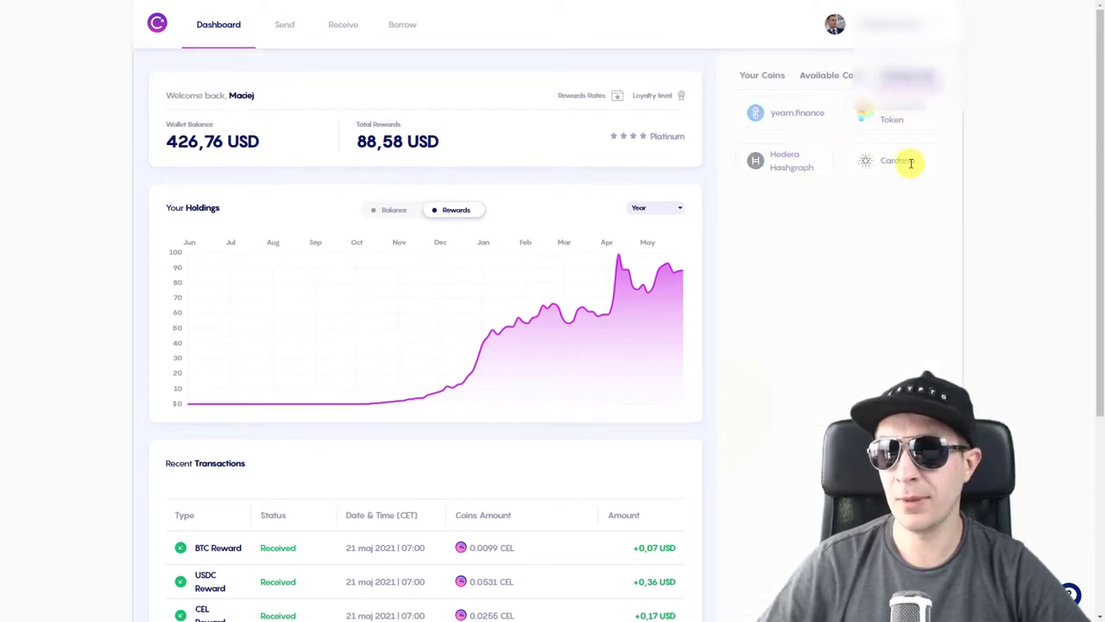
Open the rewards rates page and compare the CEL and in-kind APY for USD Coin, Tether, Bitcoin and Ethereum
click(573, 102)
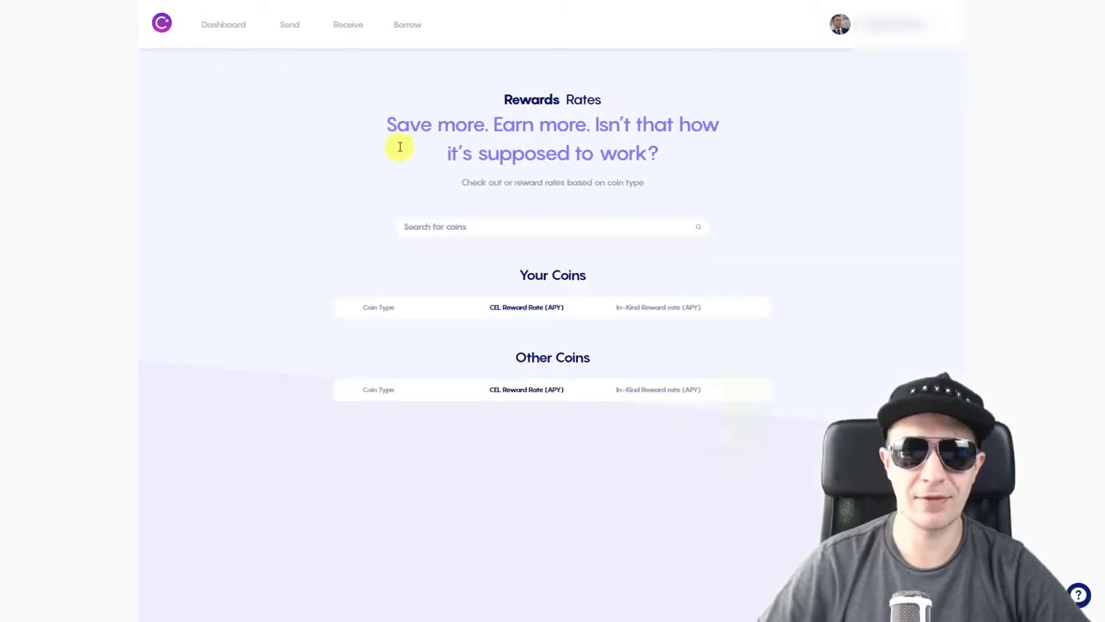
scroll(400, 353, down, 1)
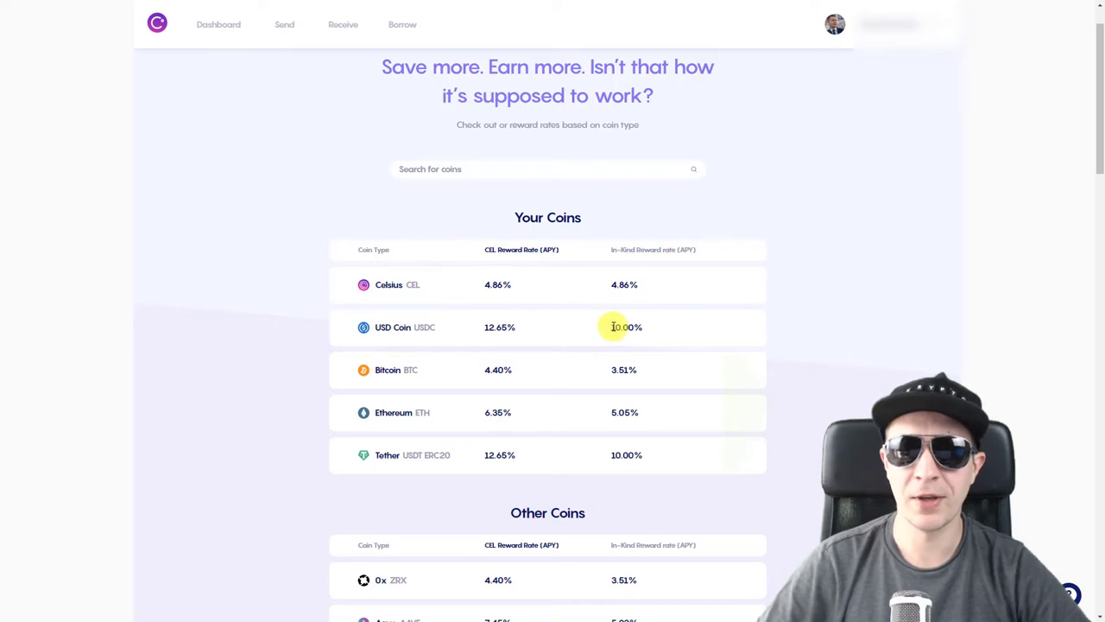
drag(613, 327, 648, 332)
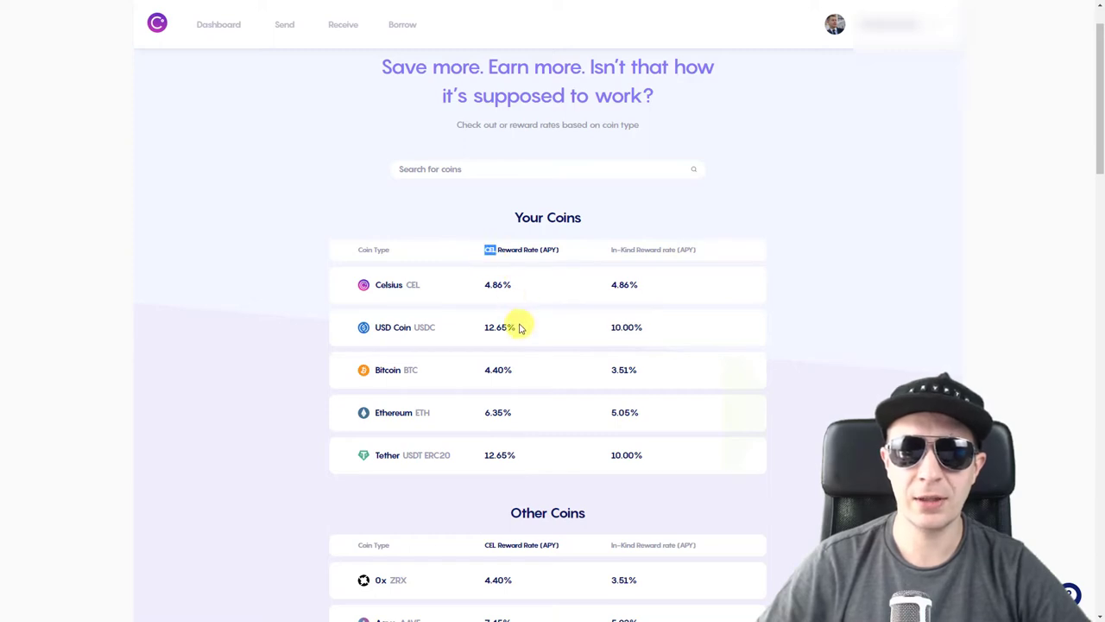
drag(518, 327, 480, 327)
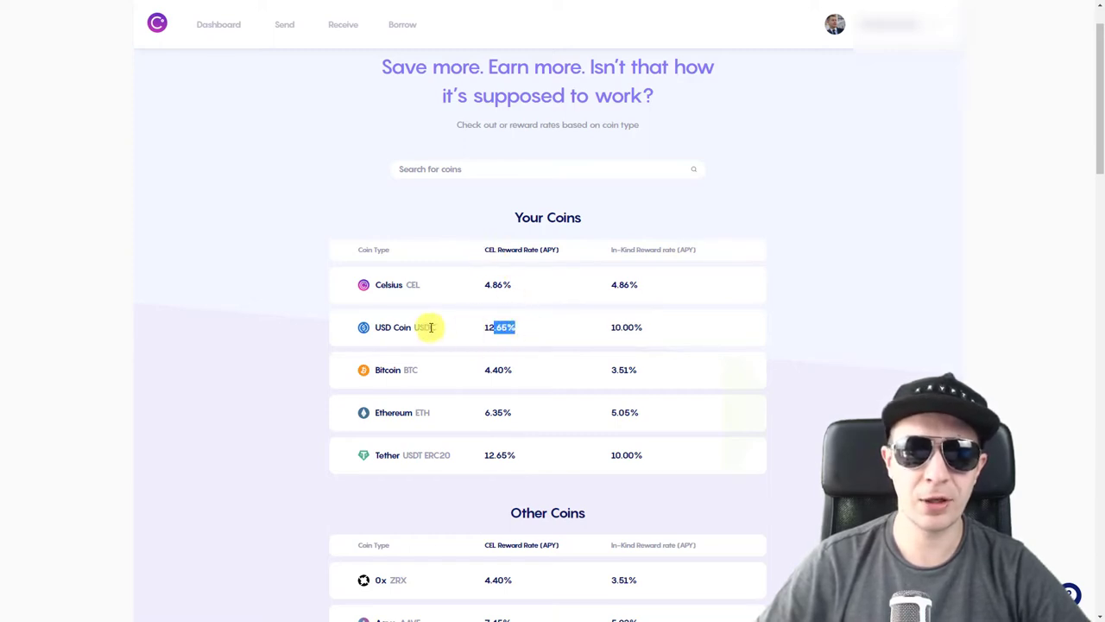
double_click(436, 454)
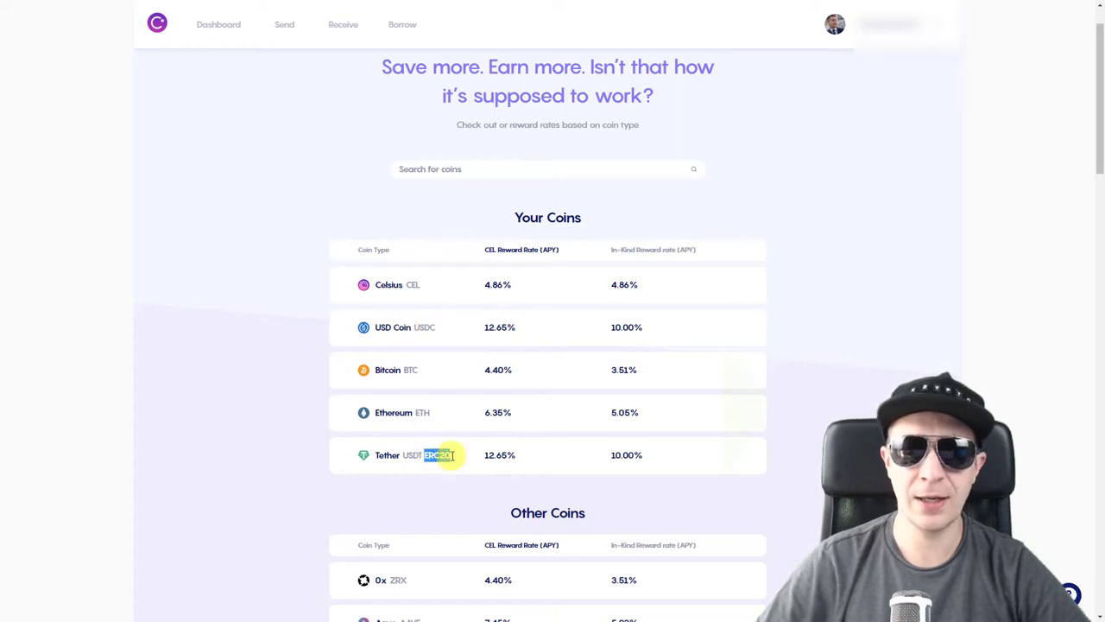
drag(517, 455, 507, 455)
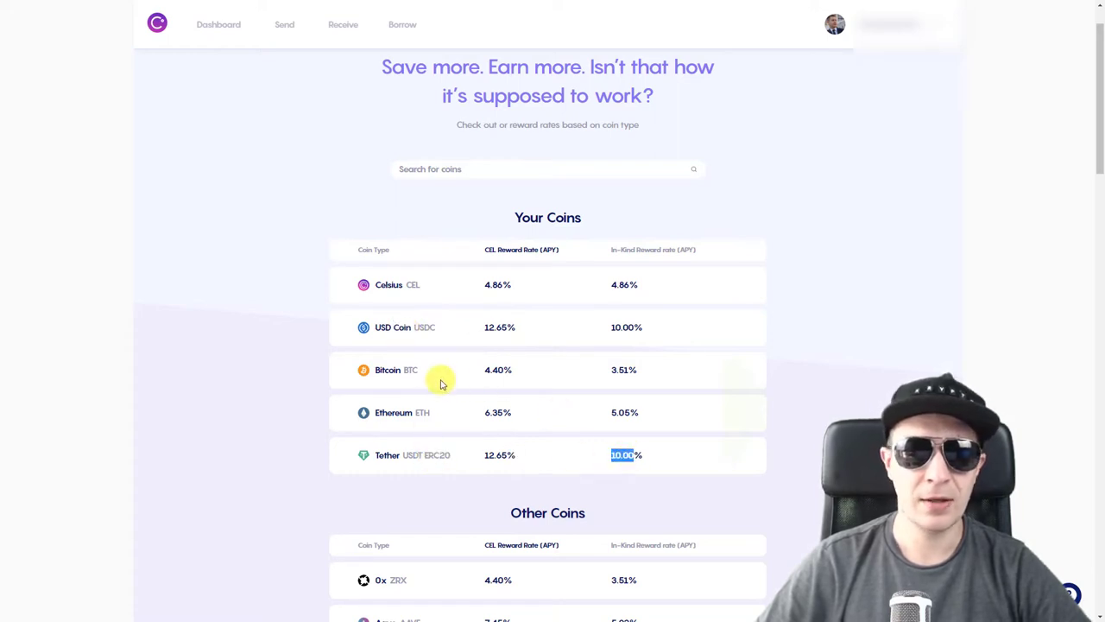
drag(514, 376, 486, 371)
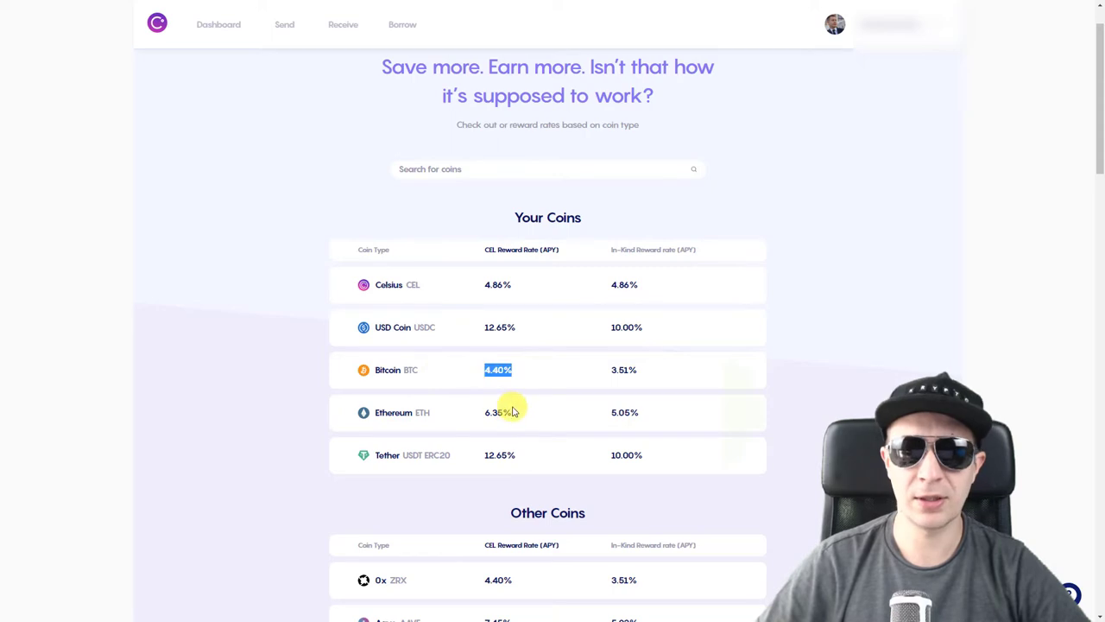
drag(514, 413, 488, 411)
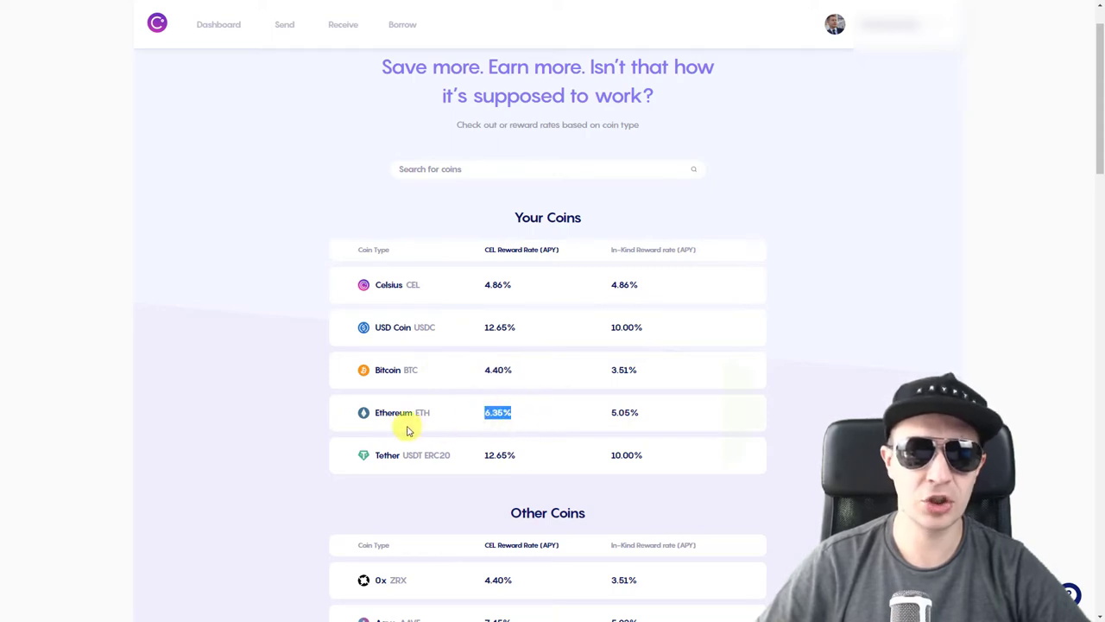
scroll(573, 246, up, 1)
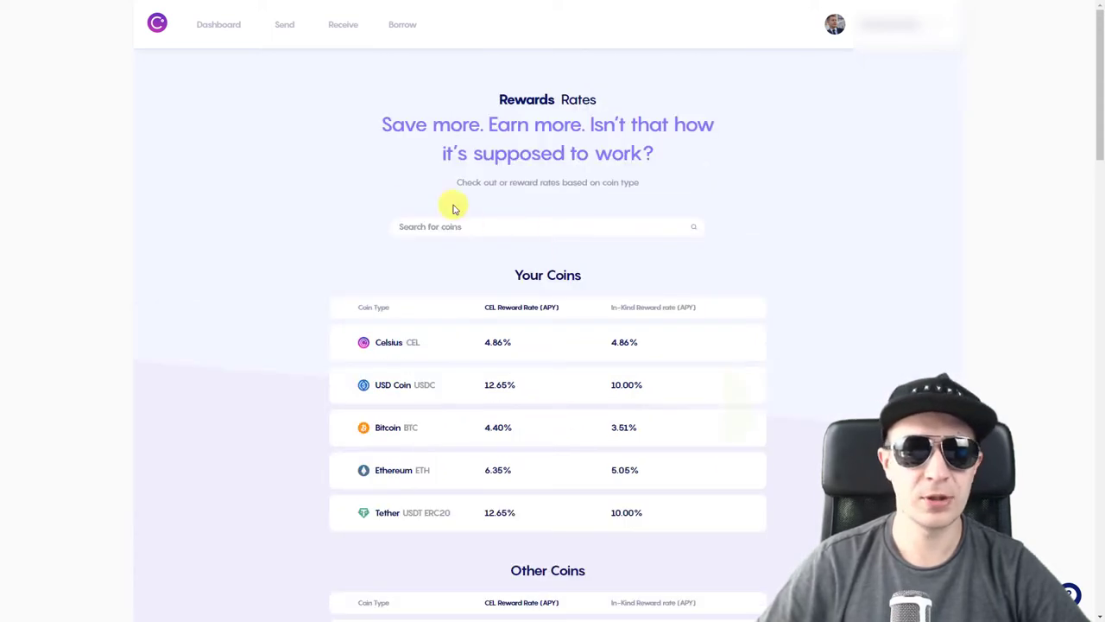
Open the loyalty level page from the dashboard and examine the current loyalty status, the CEL ratio requirement and the Platinum tier
click(230, 25)
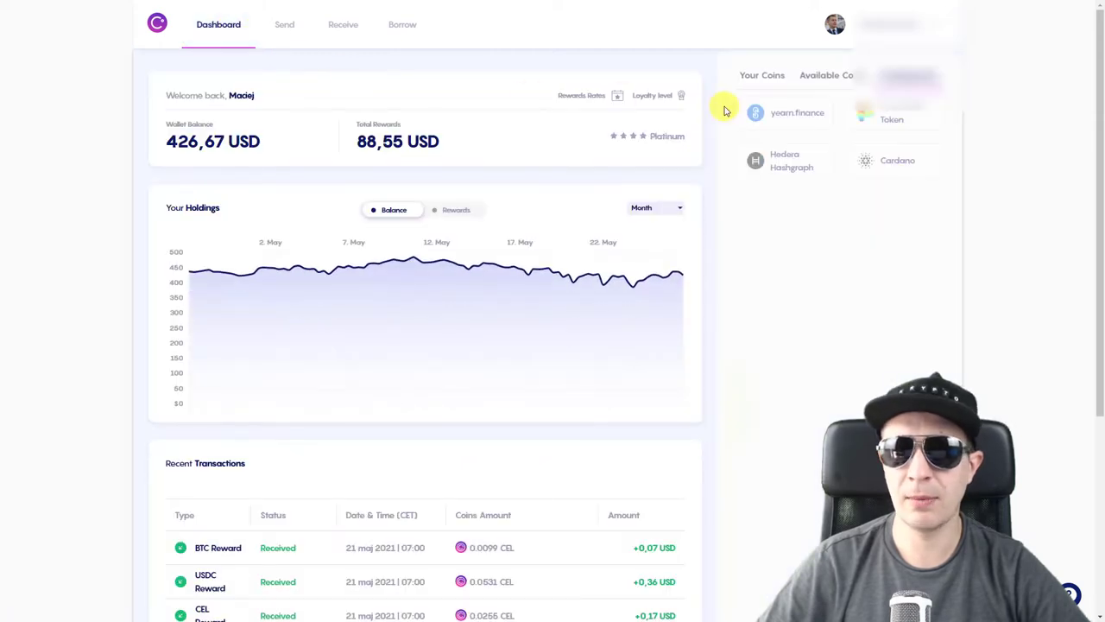
click(661, 96)
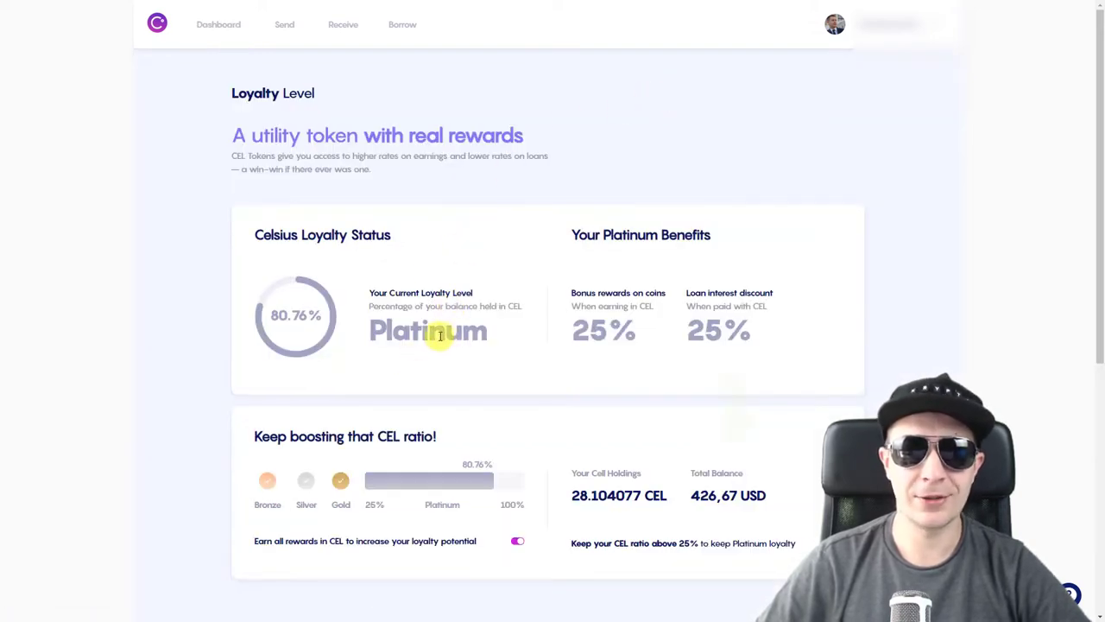
double_click(429, 333)
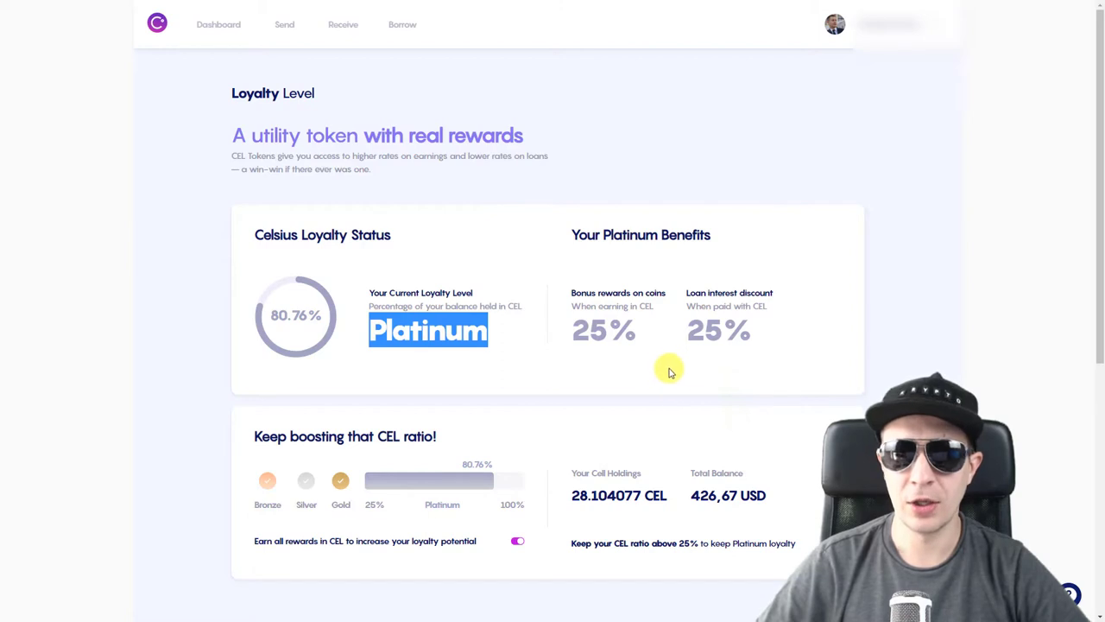
click(681, 542)
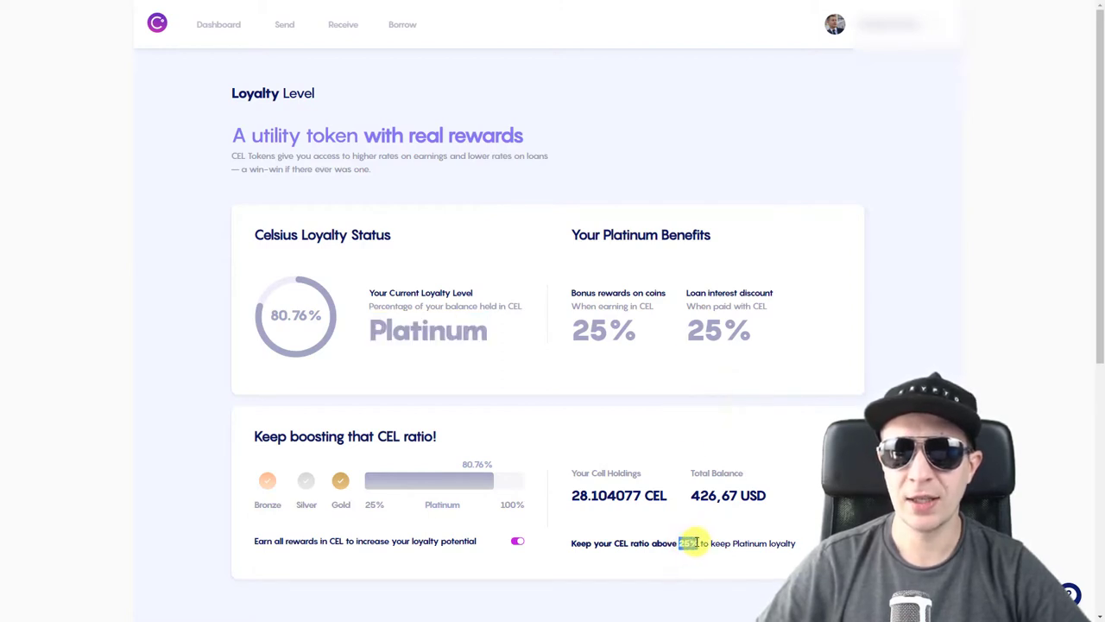
click(625, 542)
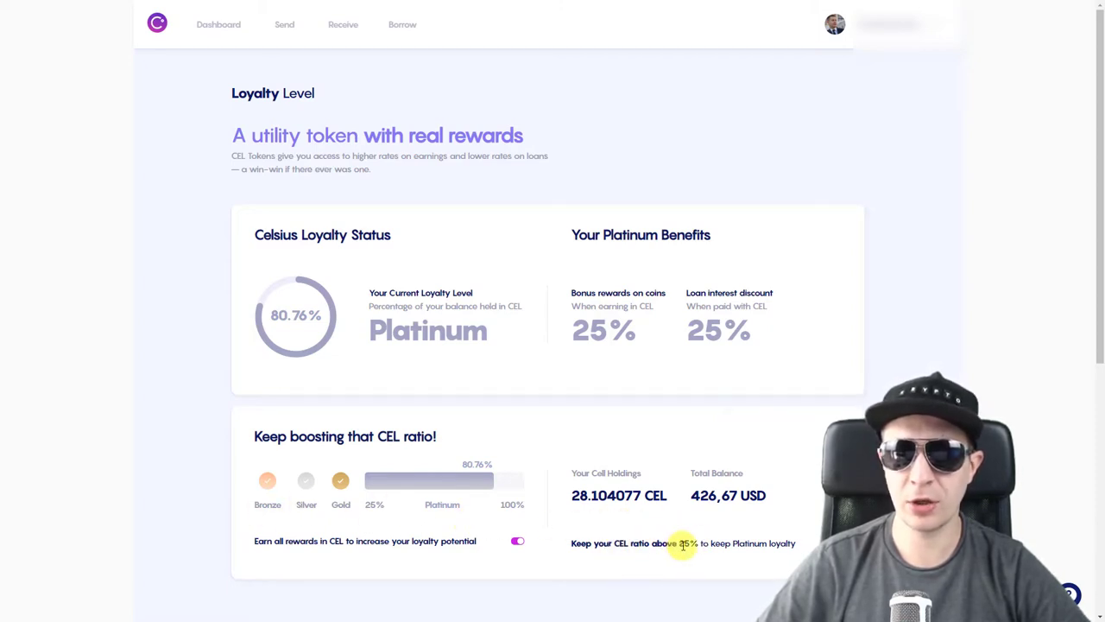
click(620, 543)
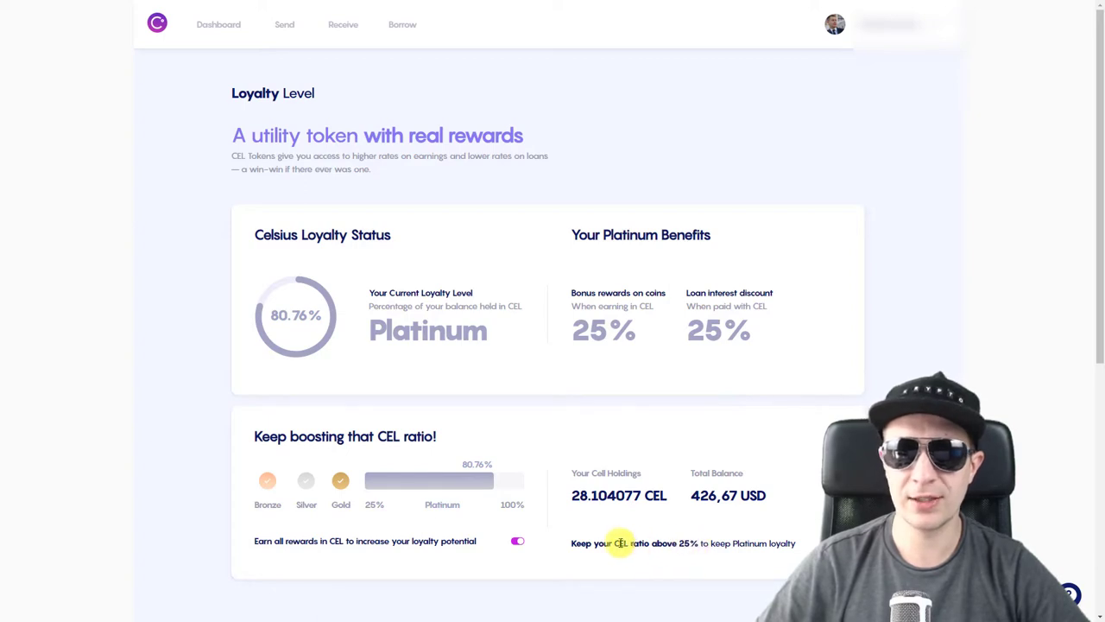
double_click(385, 327)
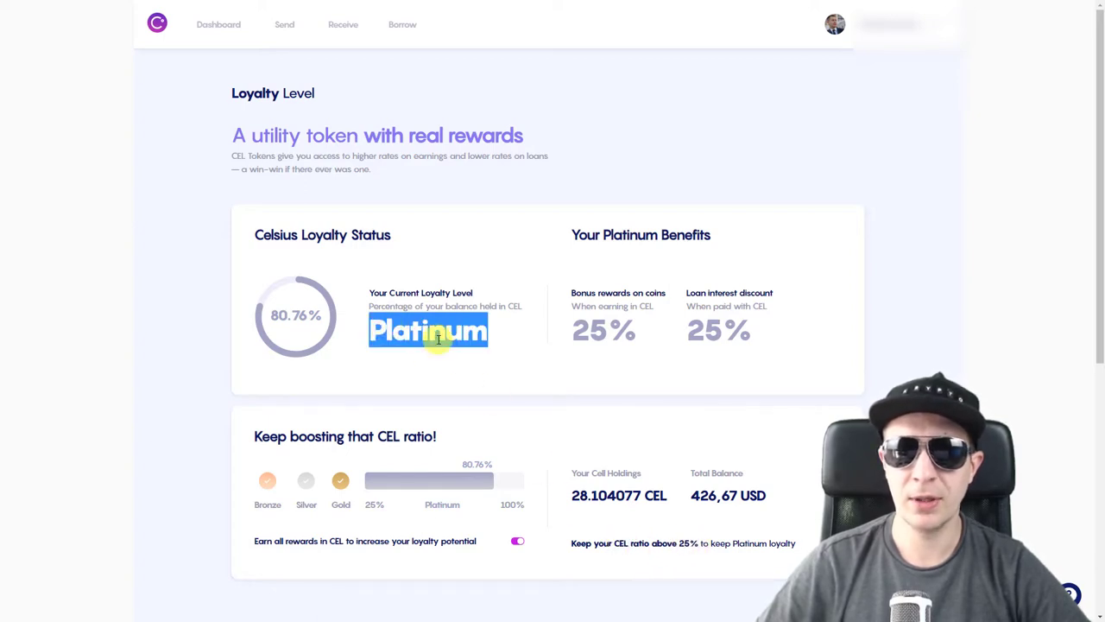
scroll(592, 328, down, 5)
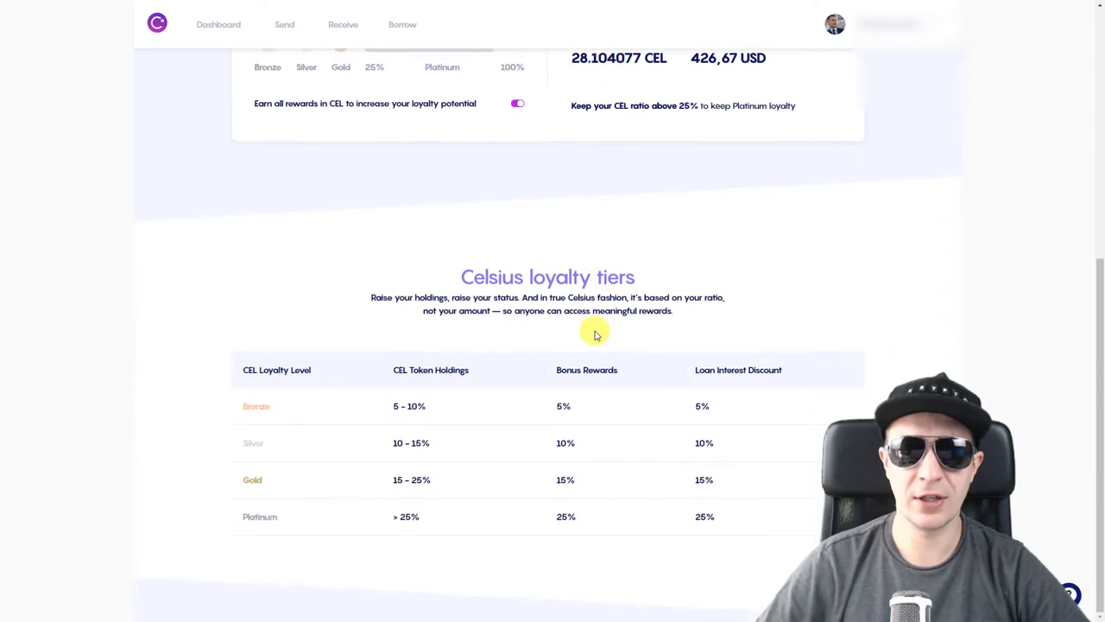
double_click(246, 516)
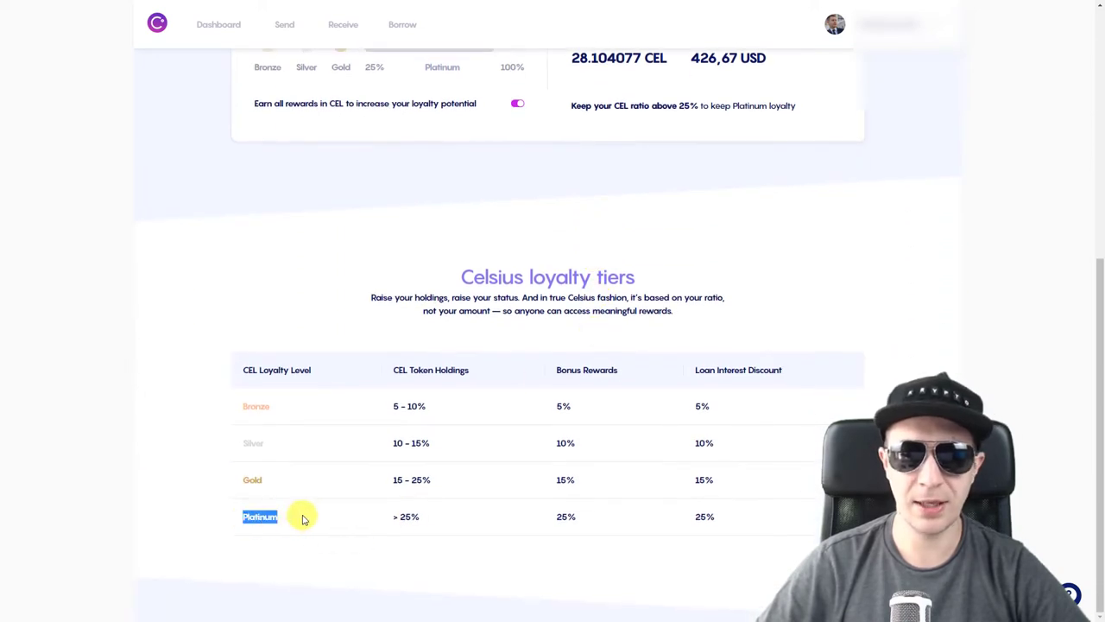
Review the Platinum tier's CEL token holdings and bonus rewards, and compare the required CEL ratio with the total balance and CEL holdings
mouse_move(402, 516)
mouse_down()
mouse_move(388, 515)
mouse_move(419, 517)
mouse_up()
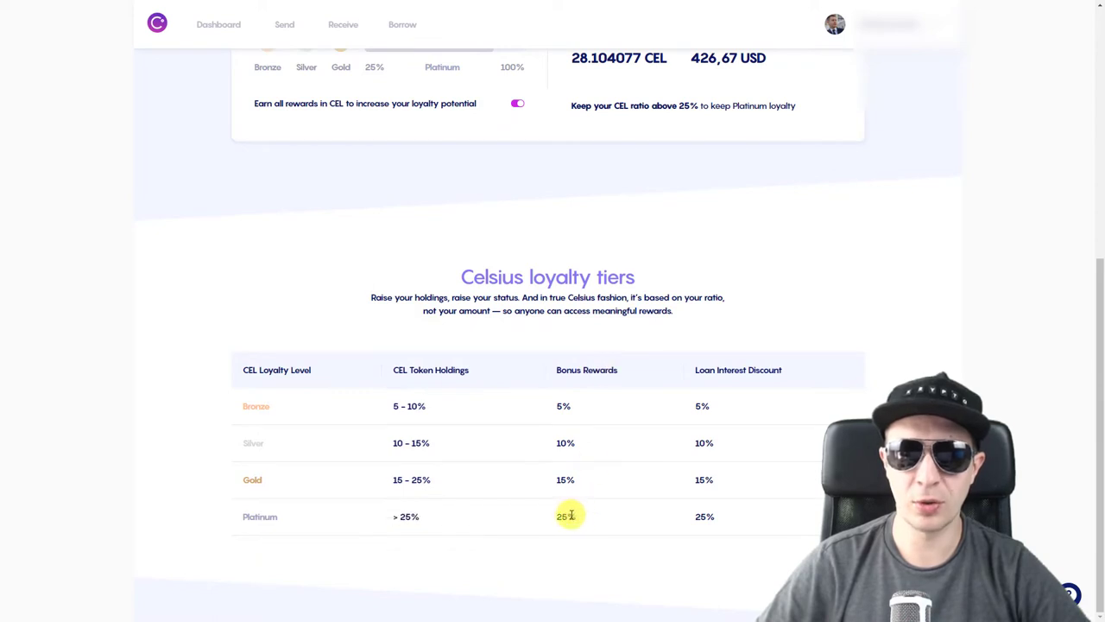
drag(561, 515, 573, 516)
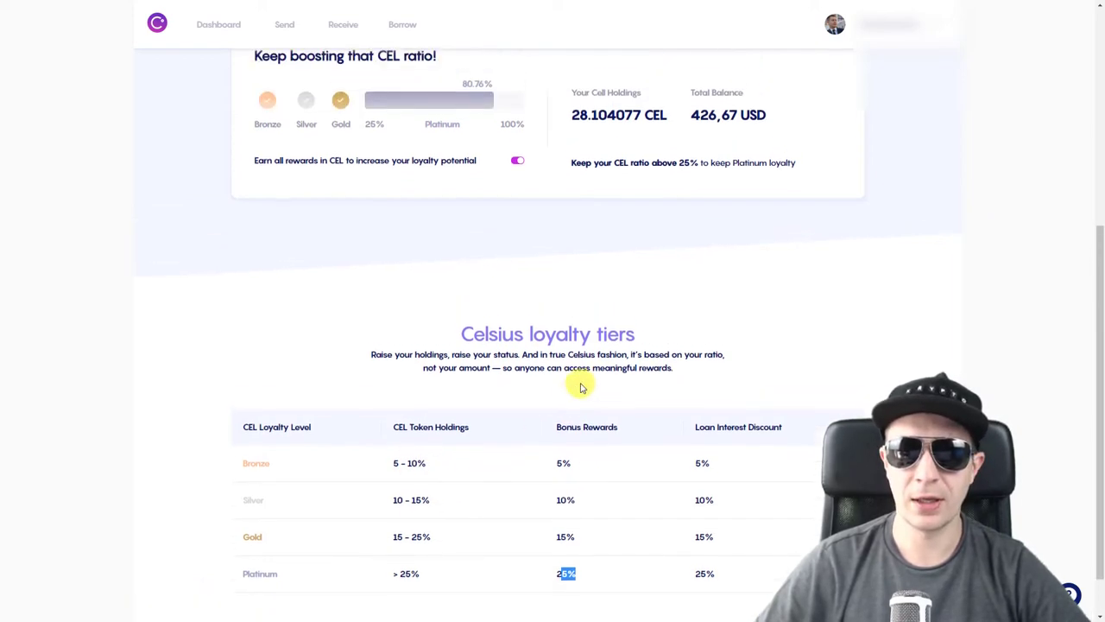
click(588, 509)
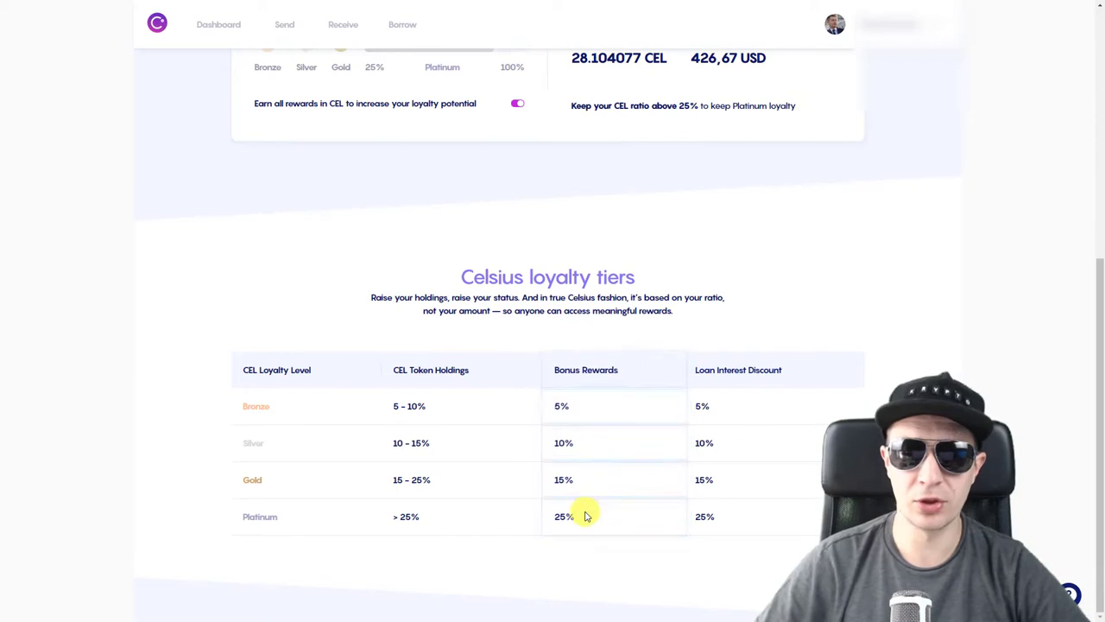
scroll(493, 334, up, 5)
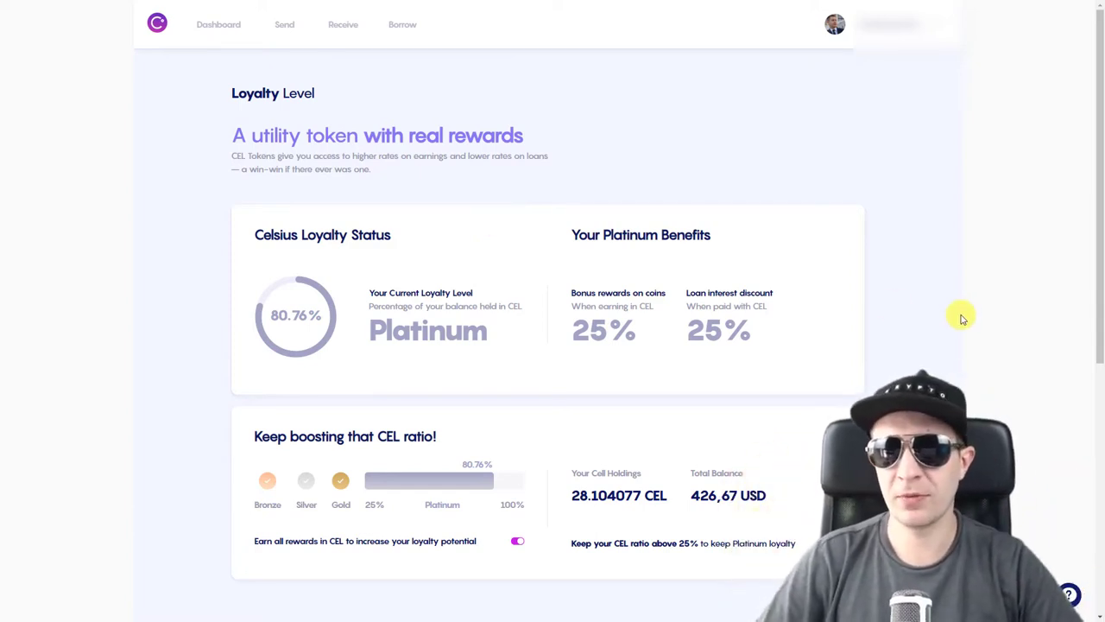
drag(692, 496, 755, 501)
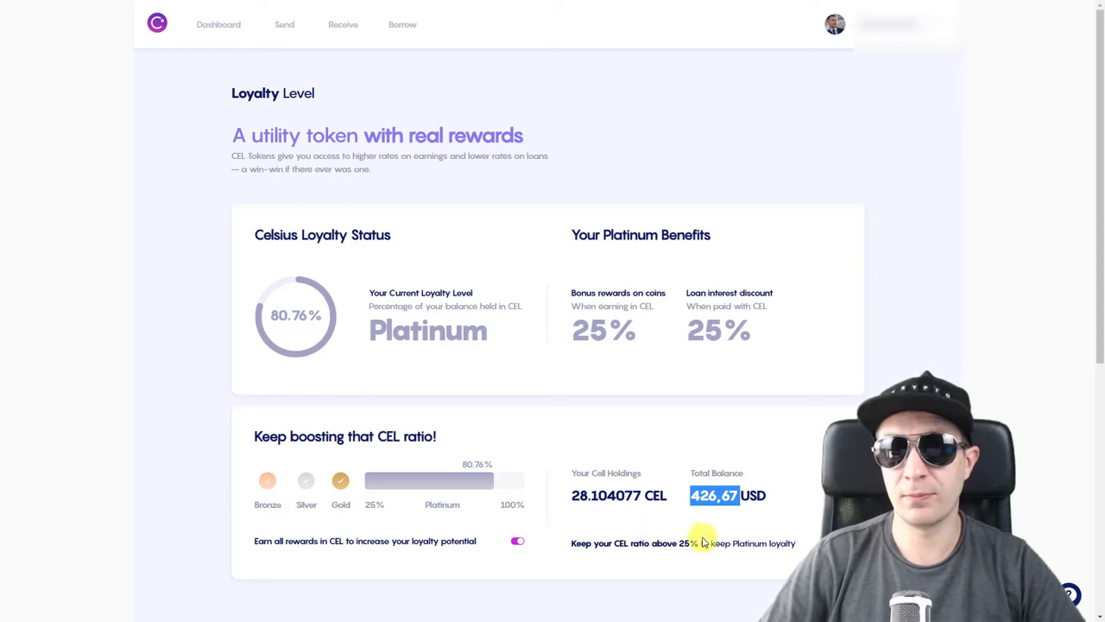
drag(679, 543, 696, 543)
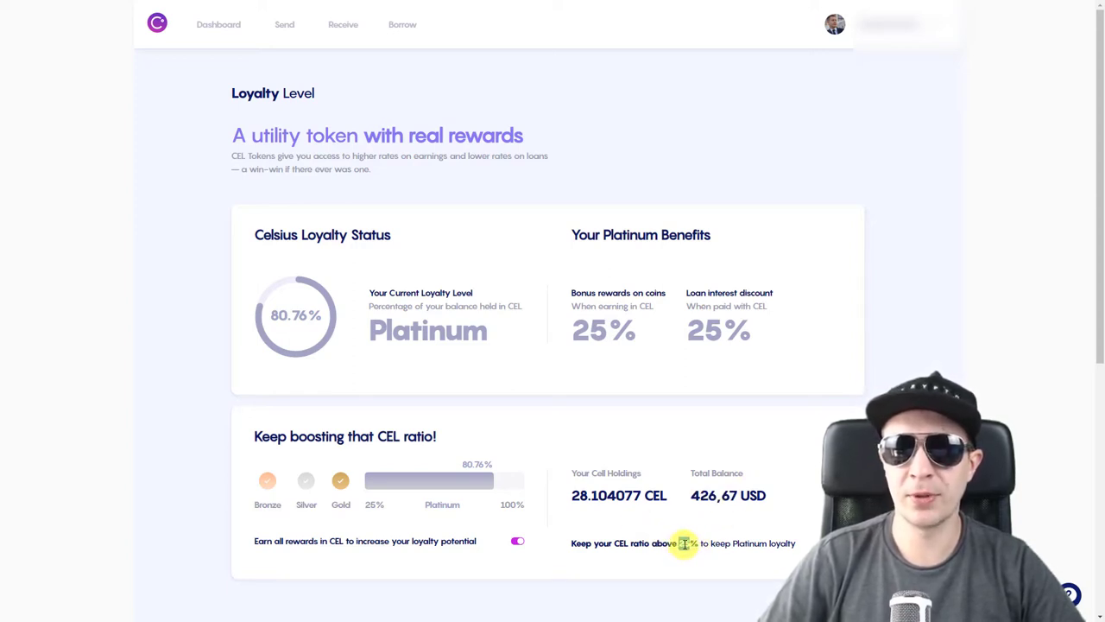
triple_click(684, 543)
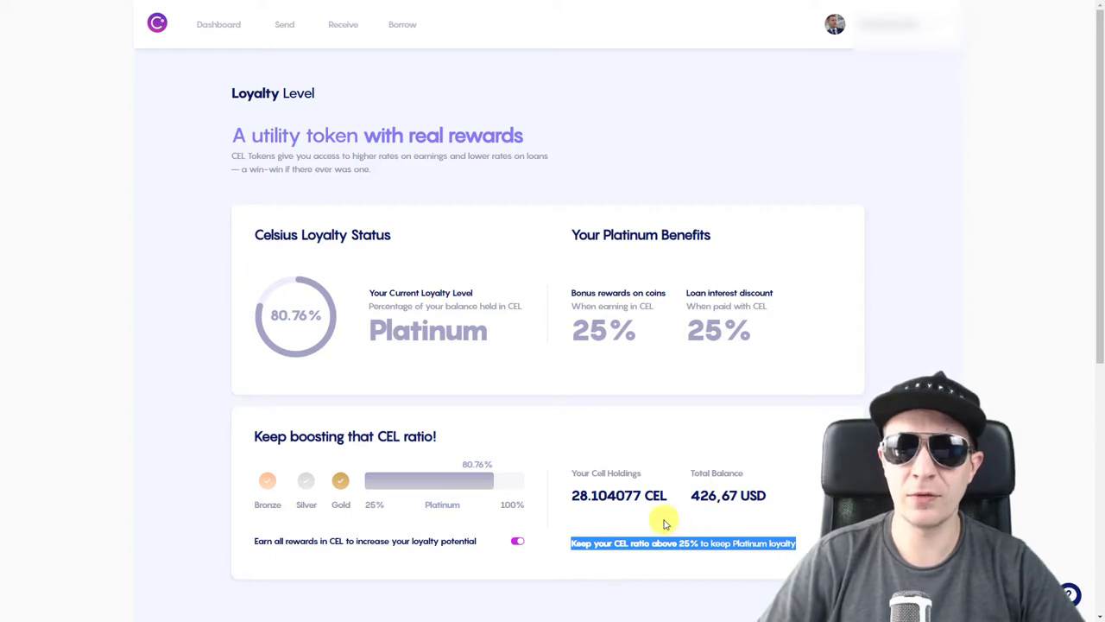
drag(667, 496, 640, 496)
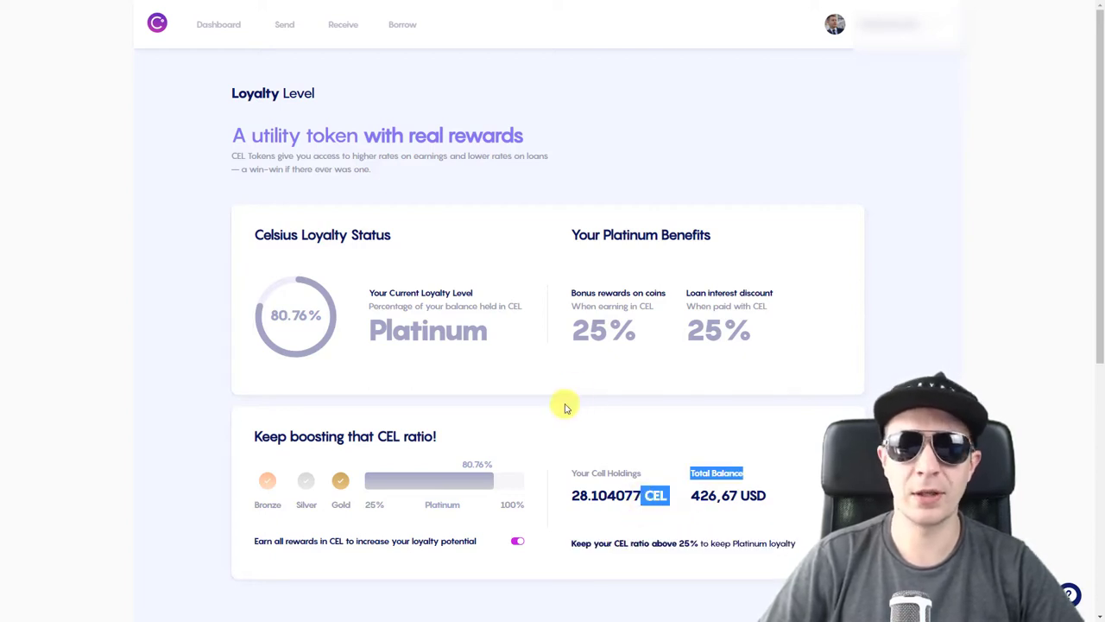
Return to the dashboard and review the recent reward transactions, their USD amounts and the total rewards
click(216, 26)
scroll(95, 207, down, 2)
scroll(96, 204, down, 3)
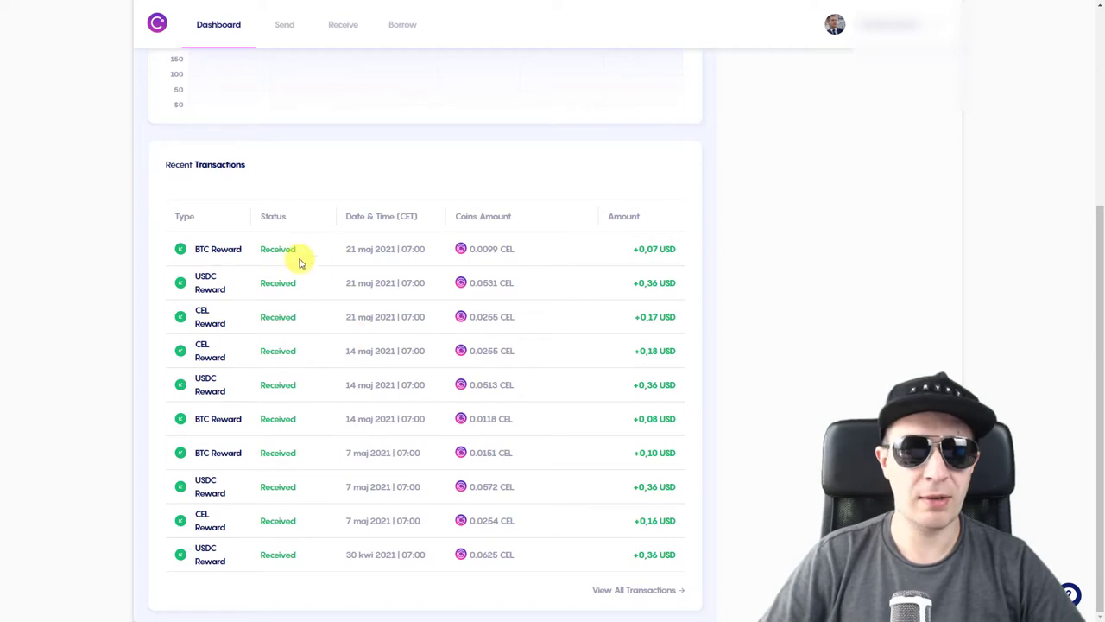
double_click(223, 248)
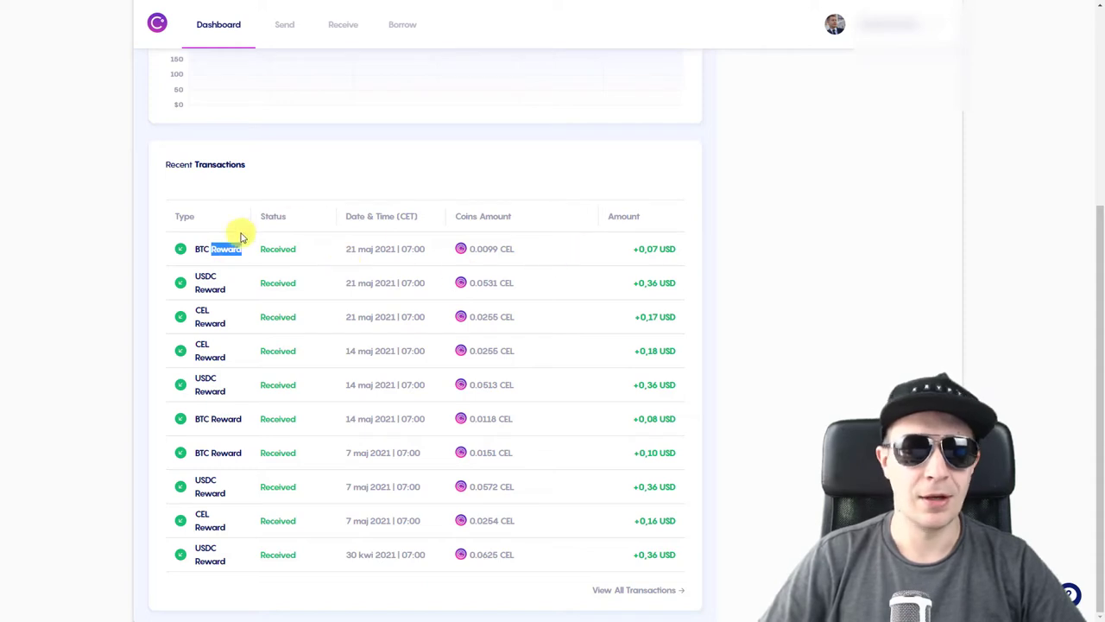
drag(644, 248, 676, 250)
click(681, 306)
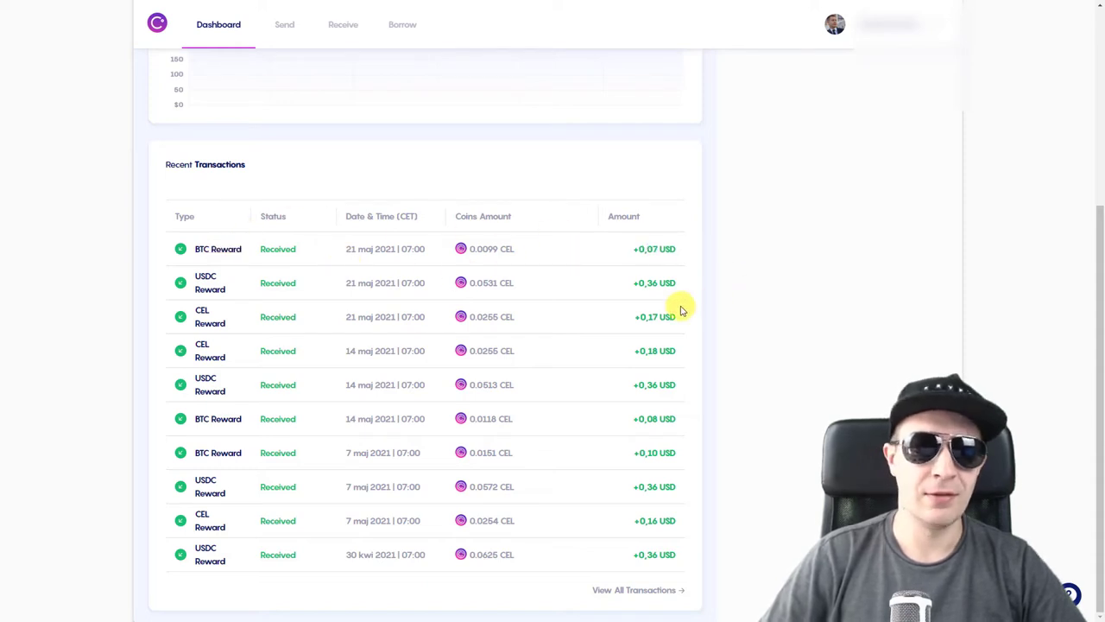
scroll(681, 305, up, 3)
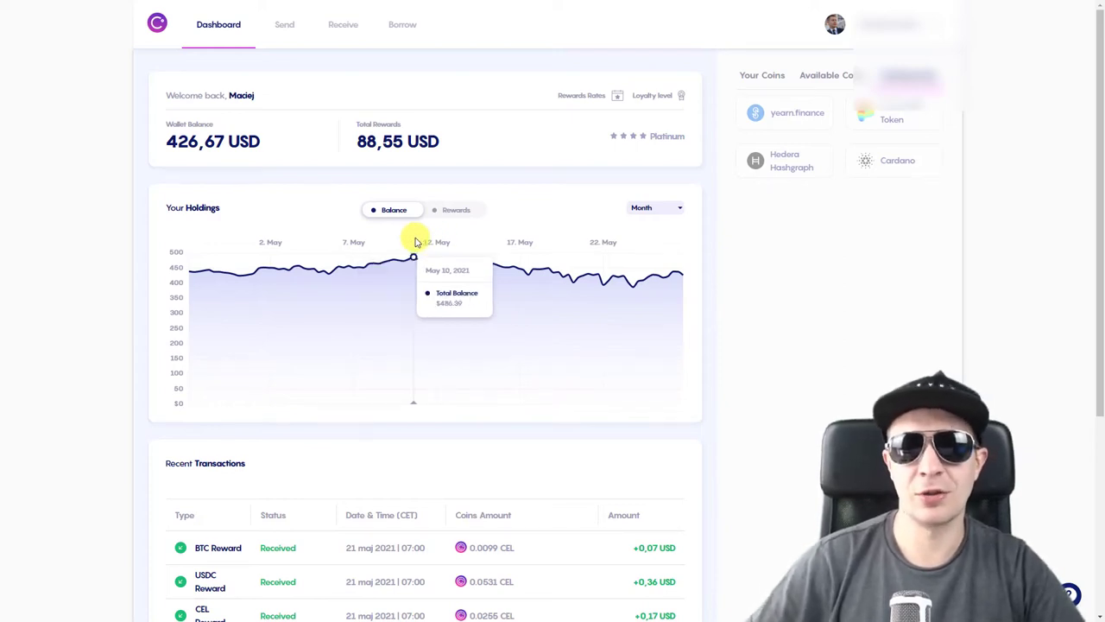
double_click(395, 147)
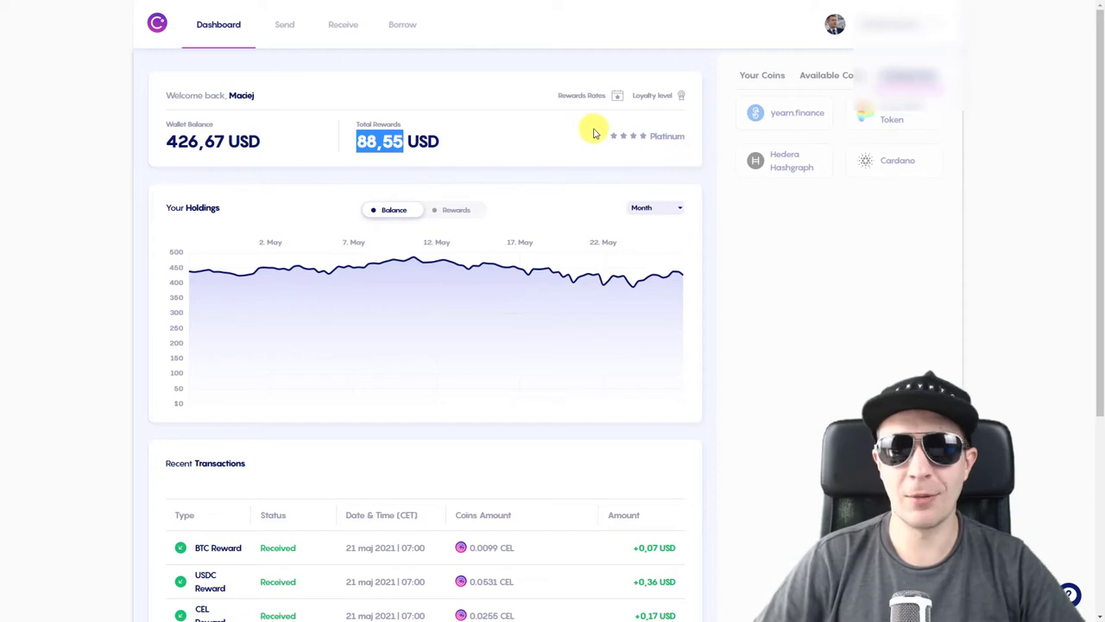
Start sending Bitcoin to an external wallet and set the transfer amount to $78
click(288, 26)
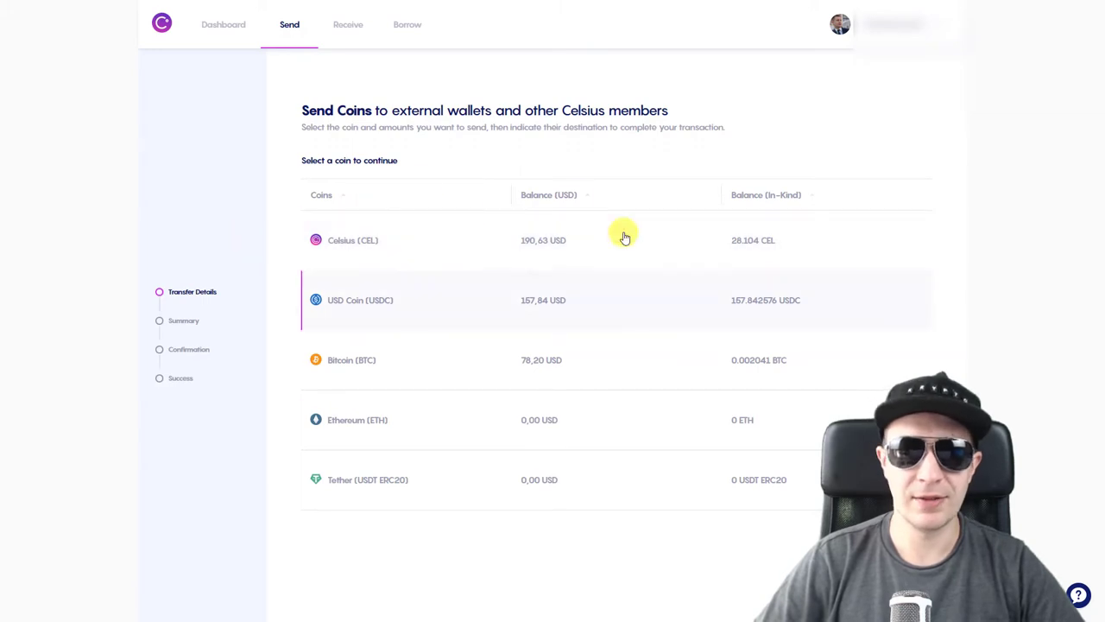
click(370, 363)
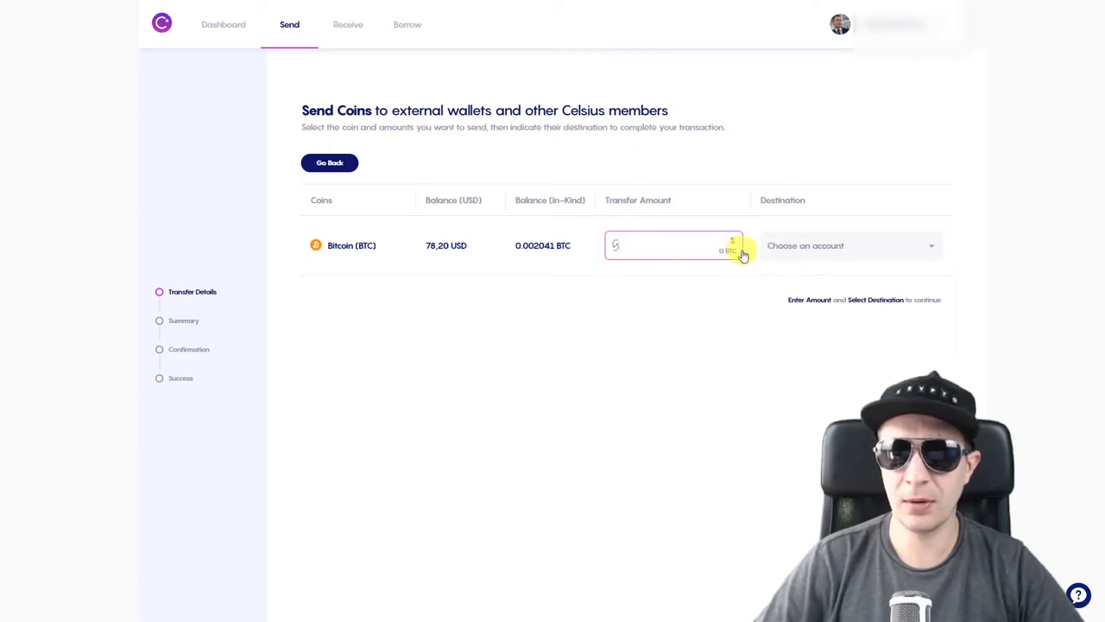
click(570, 245)
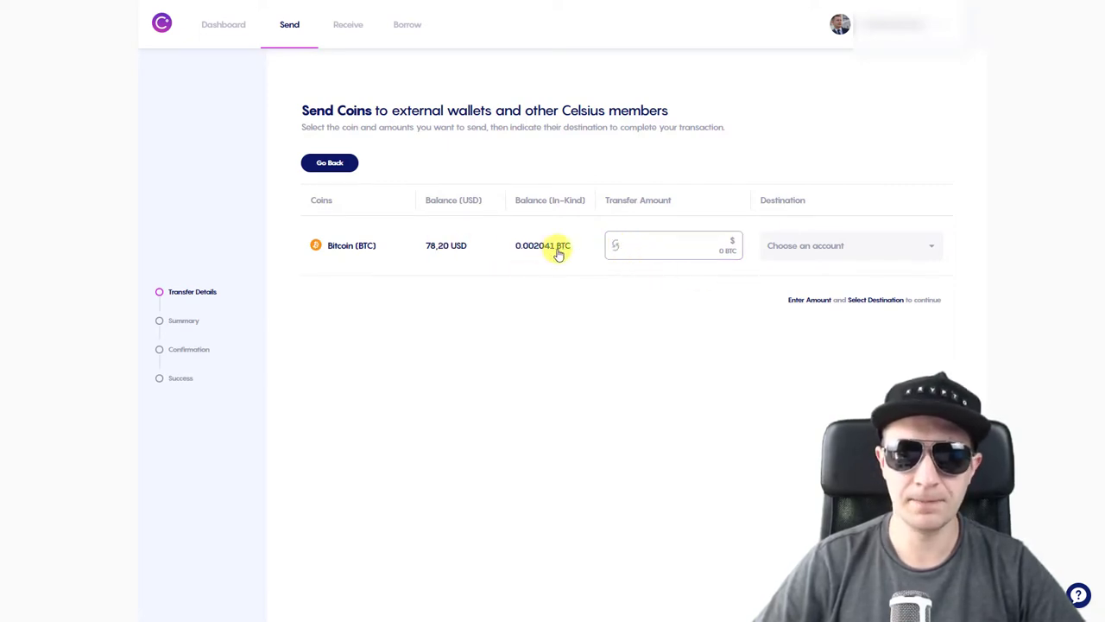
click(667, 242)
text(78)
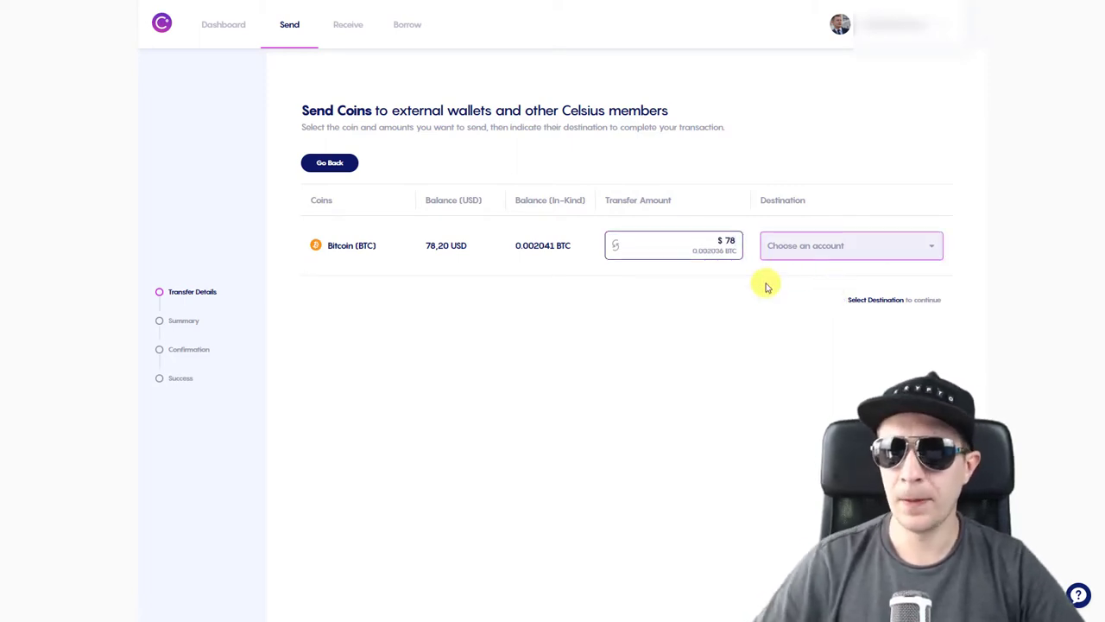
Start adding a withdrawal address as the transfer's destination, with the wallet nickname Bitcoin
click(875, 250)
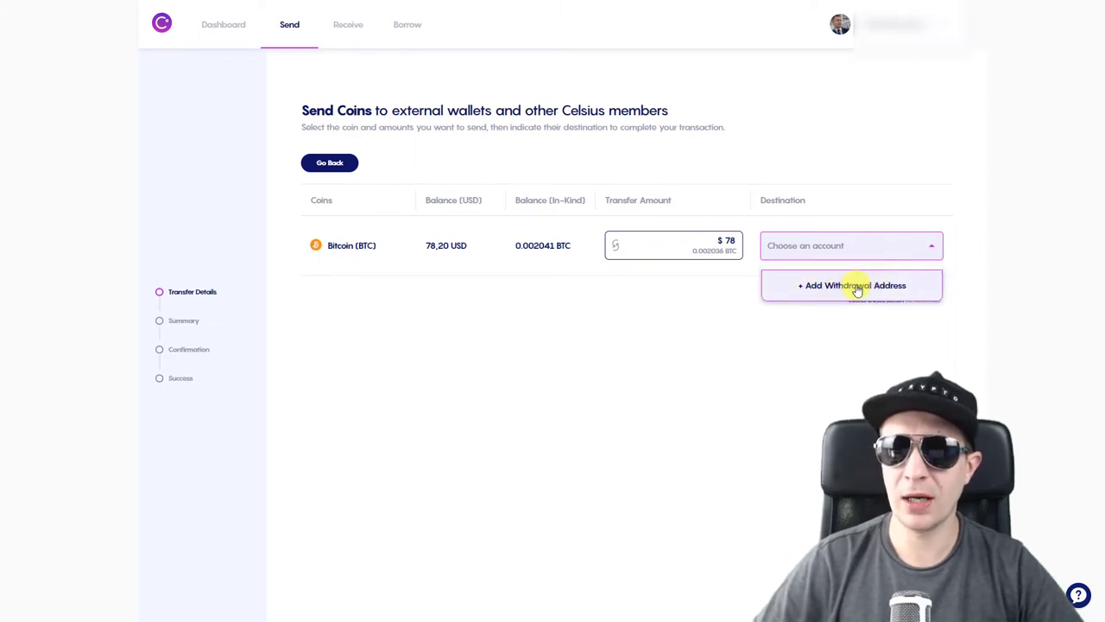
click(858, 288)
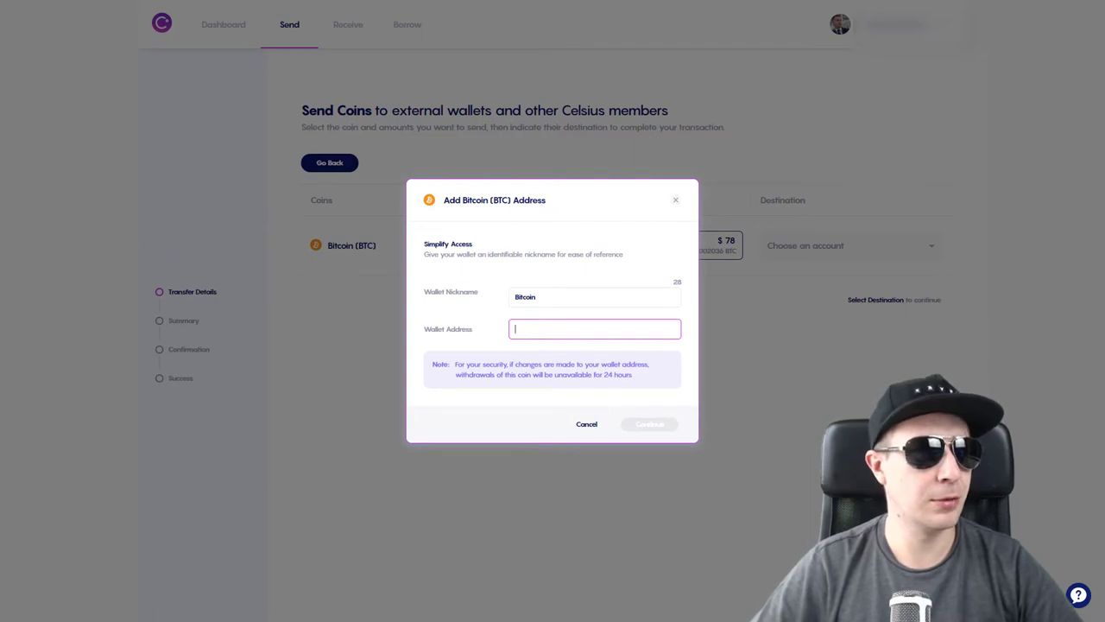
Switch to the Exodus wallet, open its Bitcoin asset and copy the Bitcoin receiving address
drag(0, 167, 693, 109)
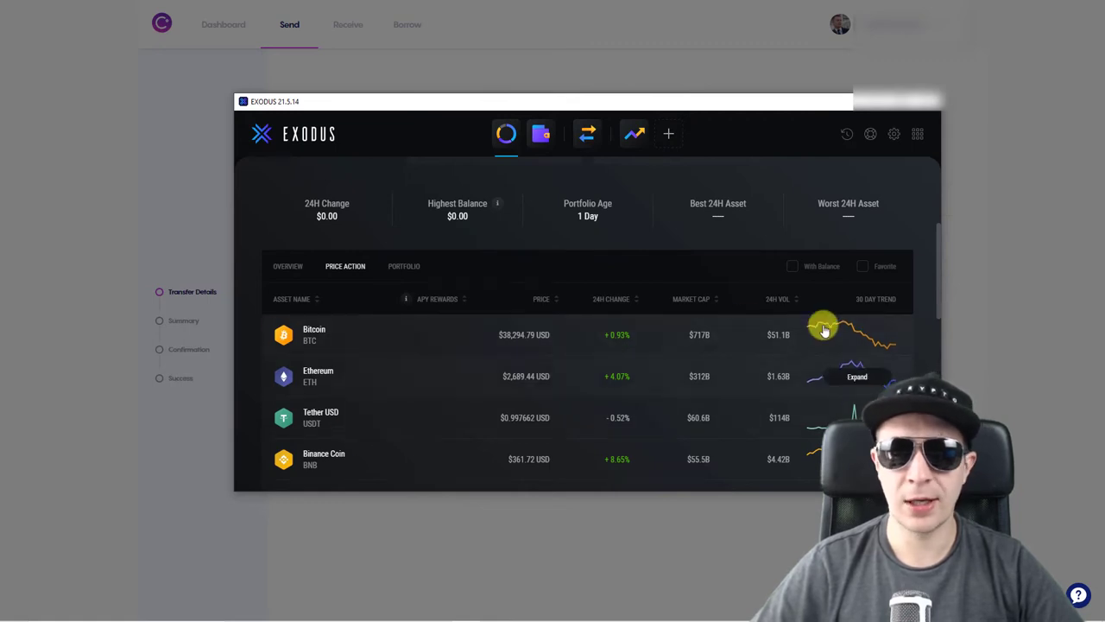
click(343, 333)
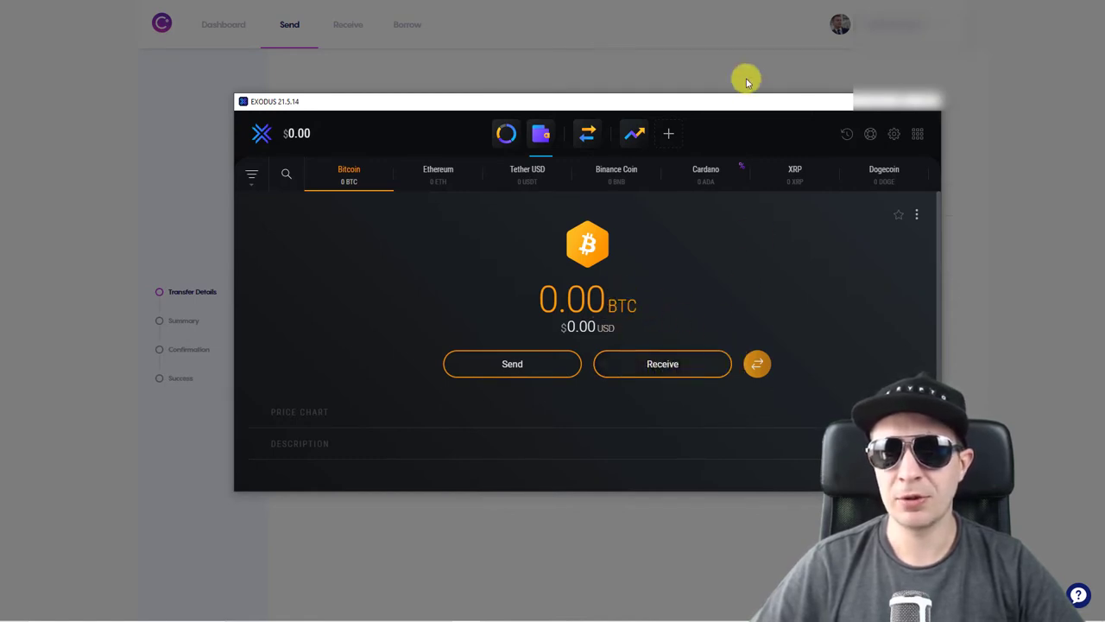
drag(757, 103, 816, 110)
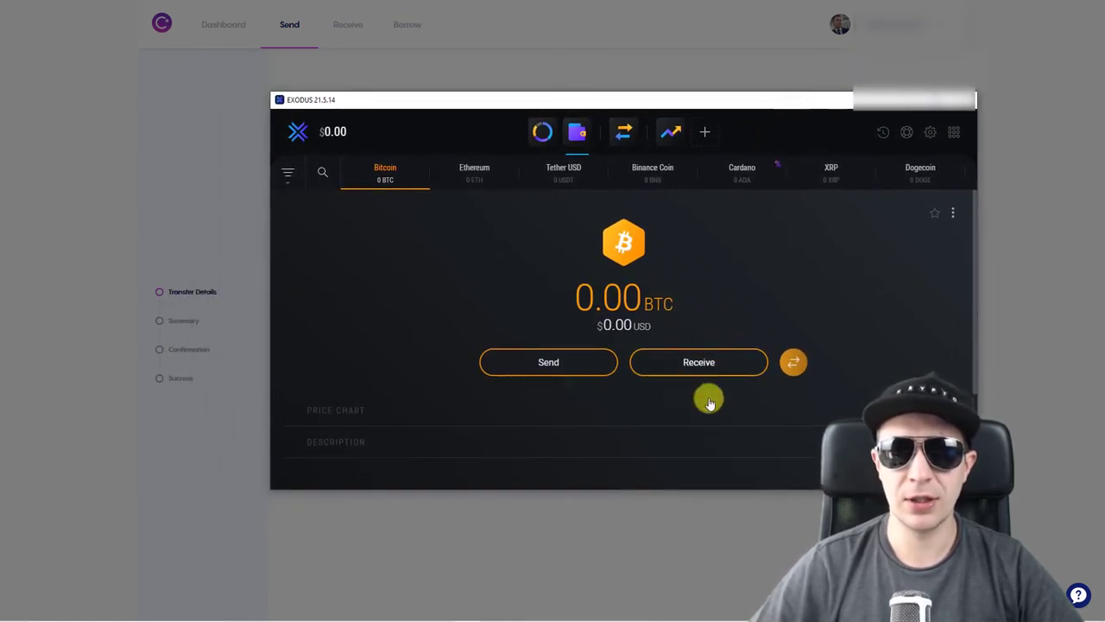
click(673, 363)
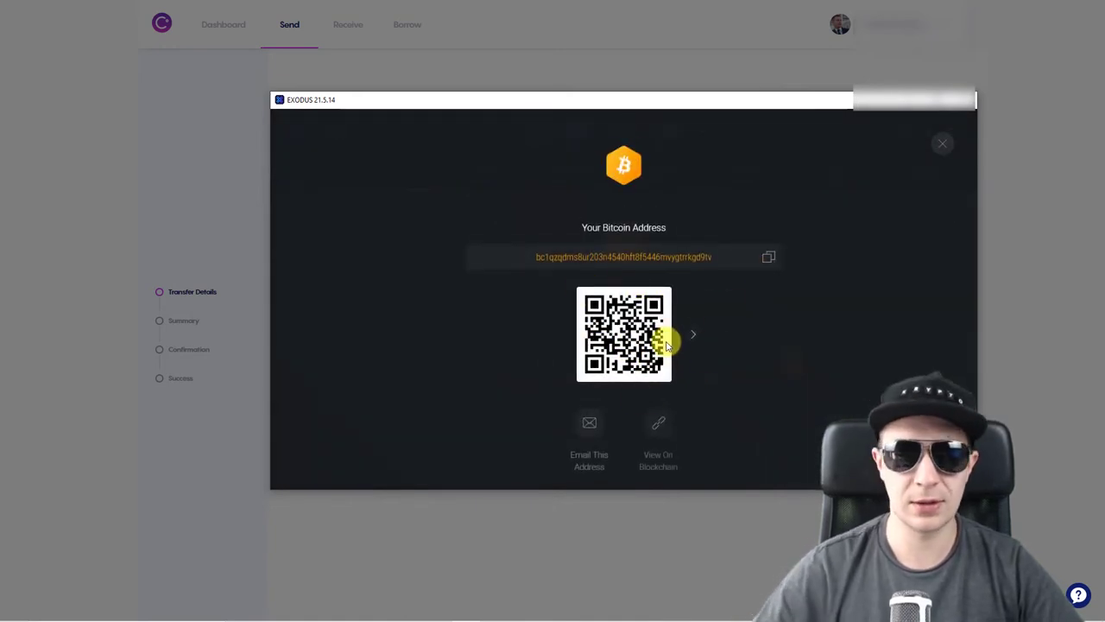
click(767, 257)
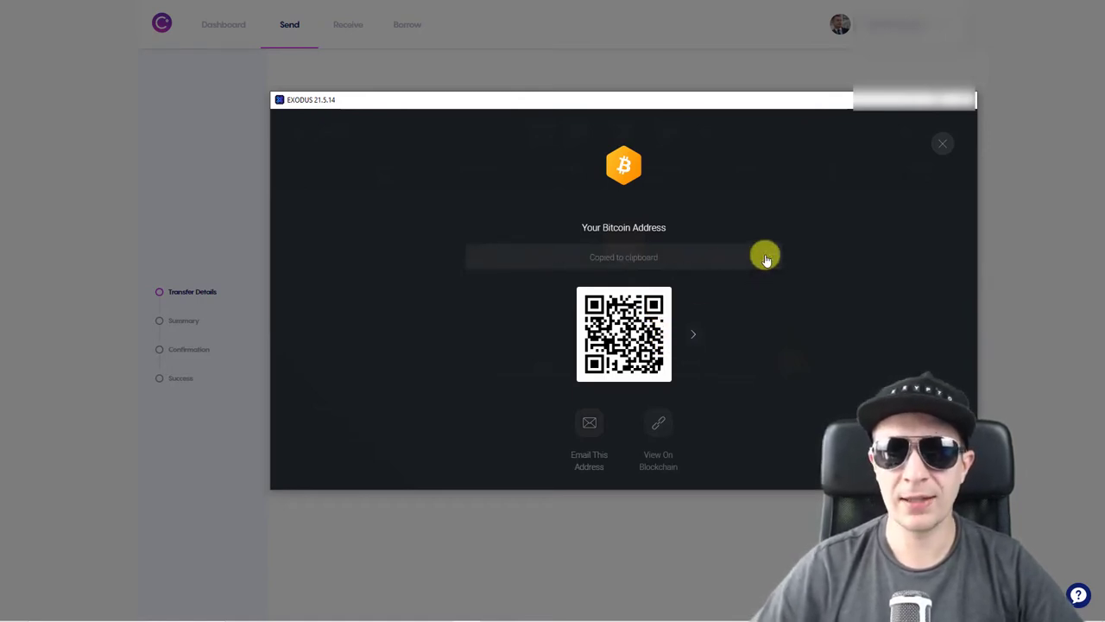
Return to Celsius and paste the copied Bitcoin address as the wallet address of the new withdrawal destination
drag(722, 101, 0, 90)
key(alt+Tab)
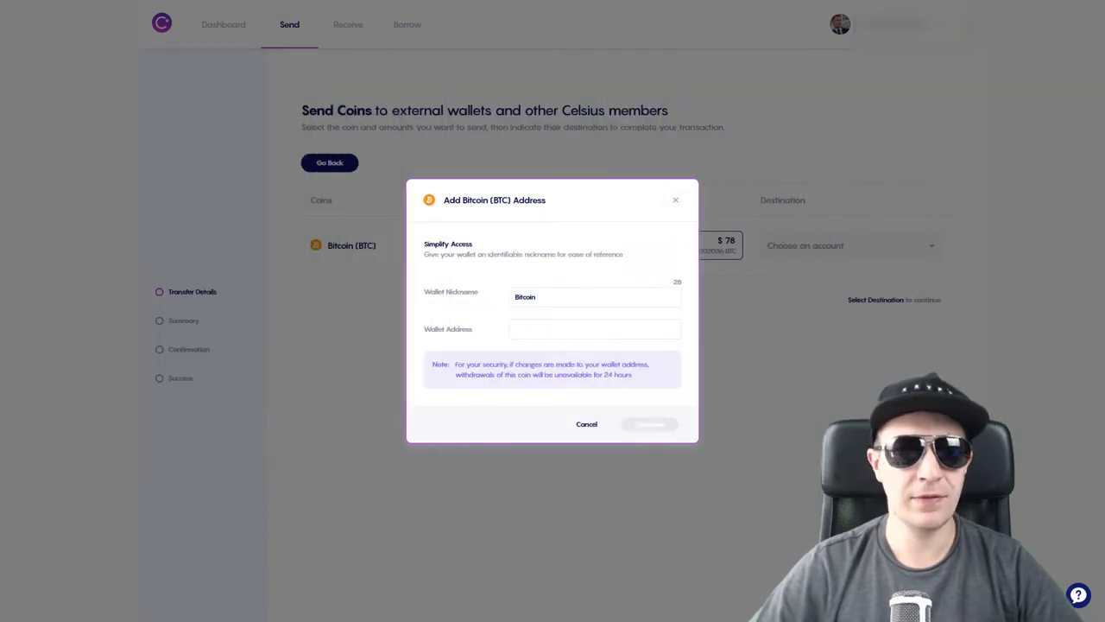
right_click(517, 329)
click(555, 414)
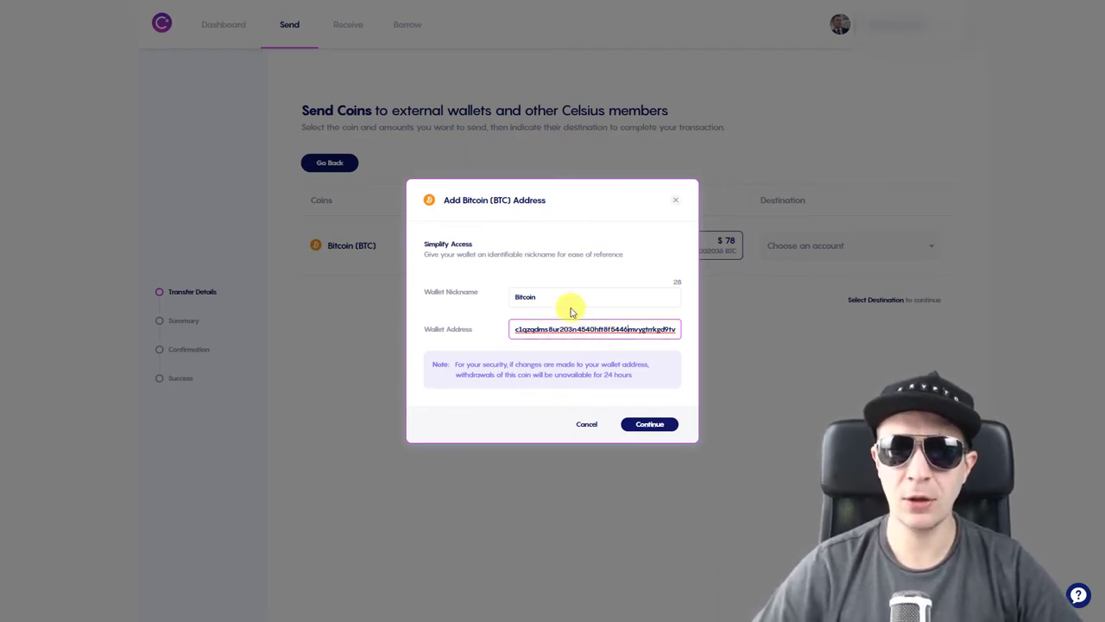
Submit the new withdrawal address, enter the account PIN to verify the identity, and dismiss the verification e-mail notice
click(666, 425)
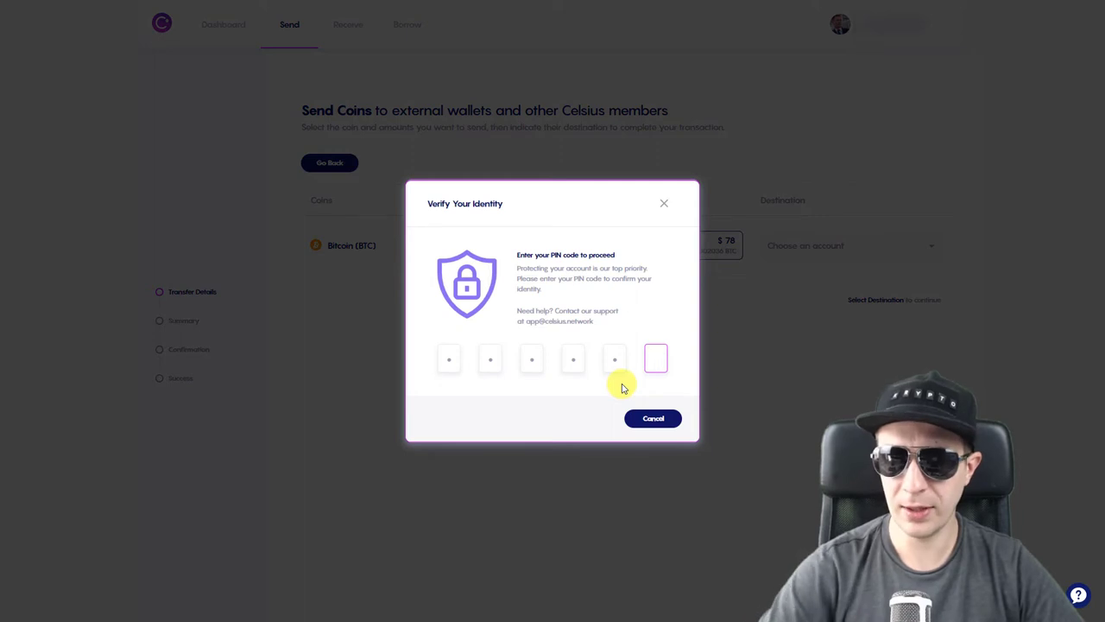
text(1)
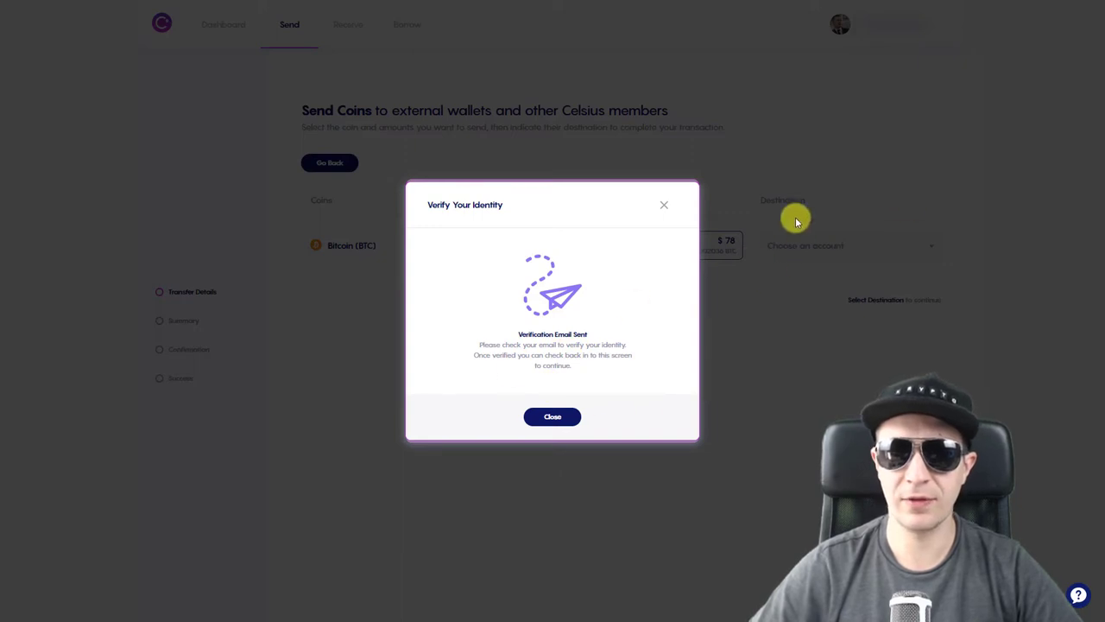
click(557, 419)
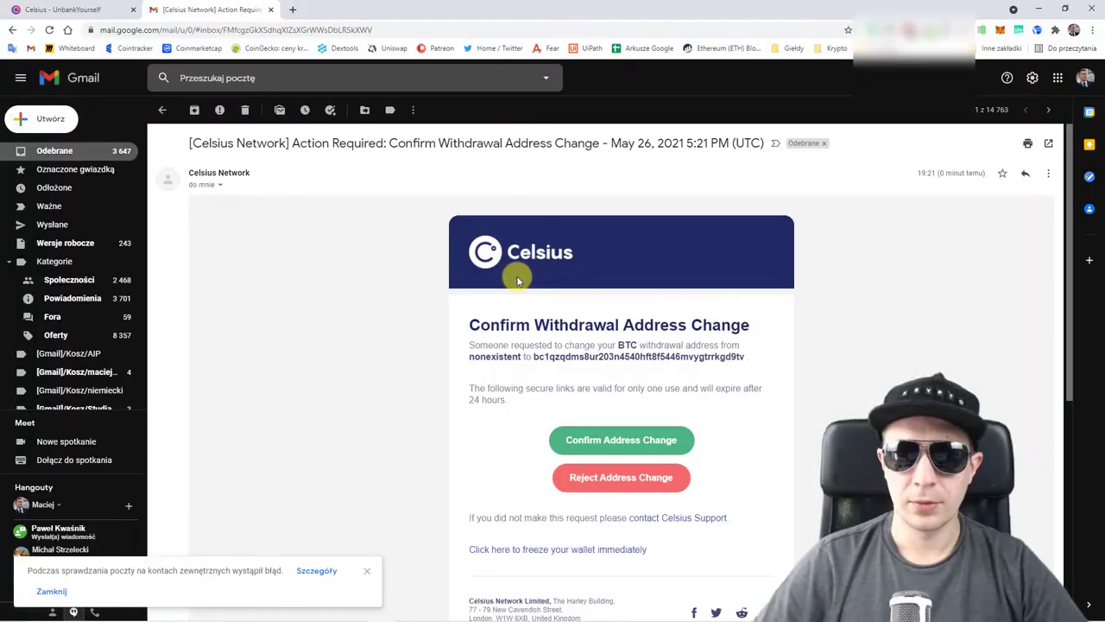
In Gmail, follow the Celsius Network e-mail's link to confirm the BTC withdrawal address change, confirm it, and read when the address becomes active
scroll(604, 302, down, 2)
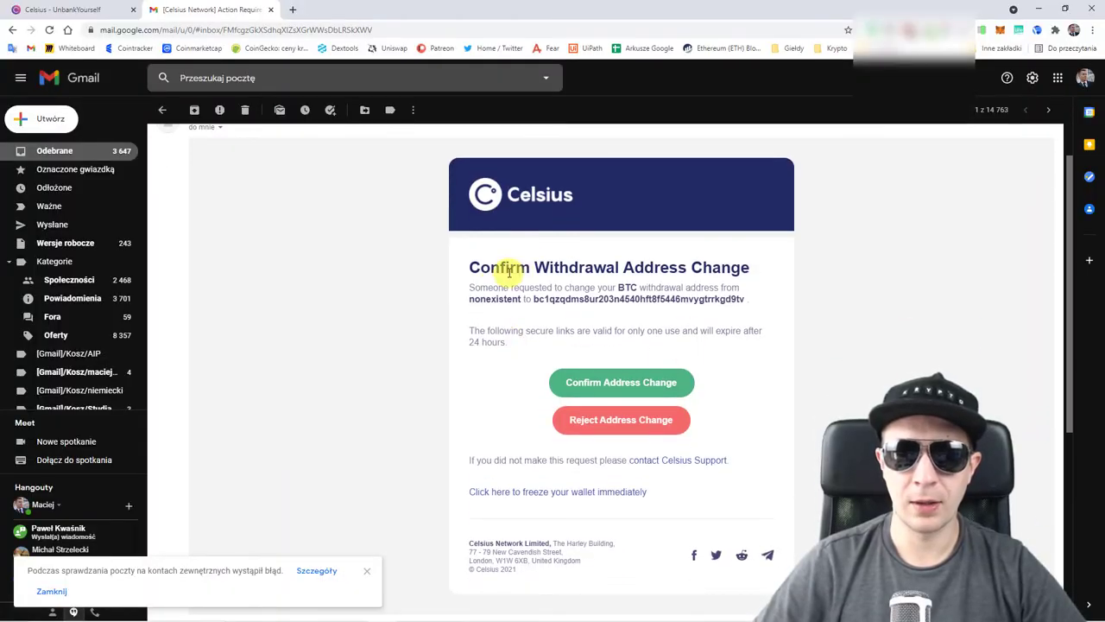
scroll(509, 271, up, 1)
scroll(734, 393, down, 2)
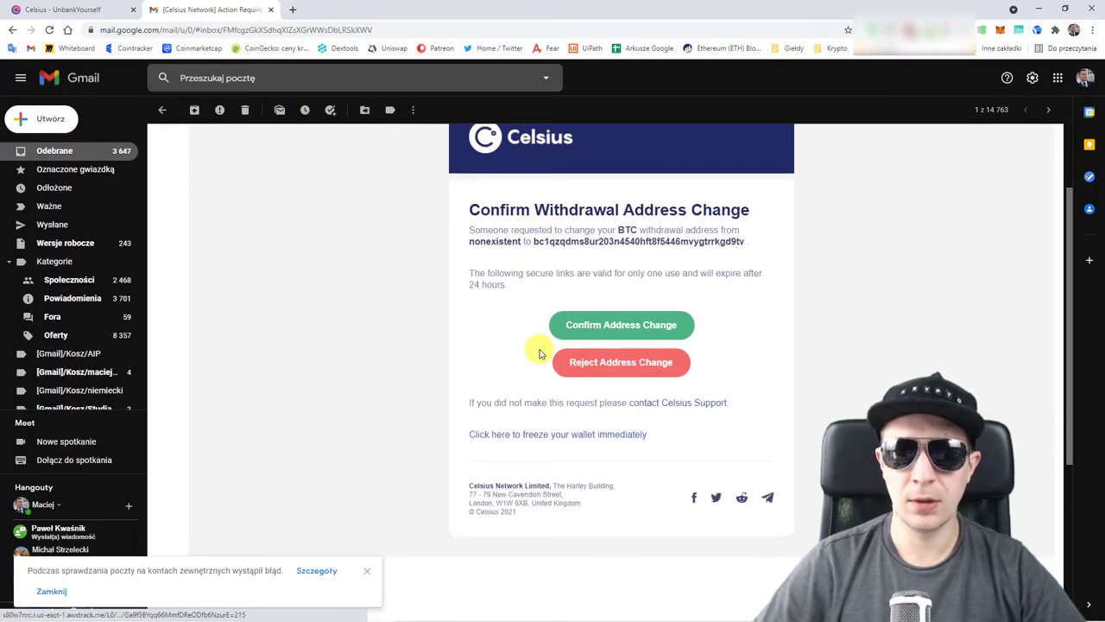
click(633, 326)
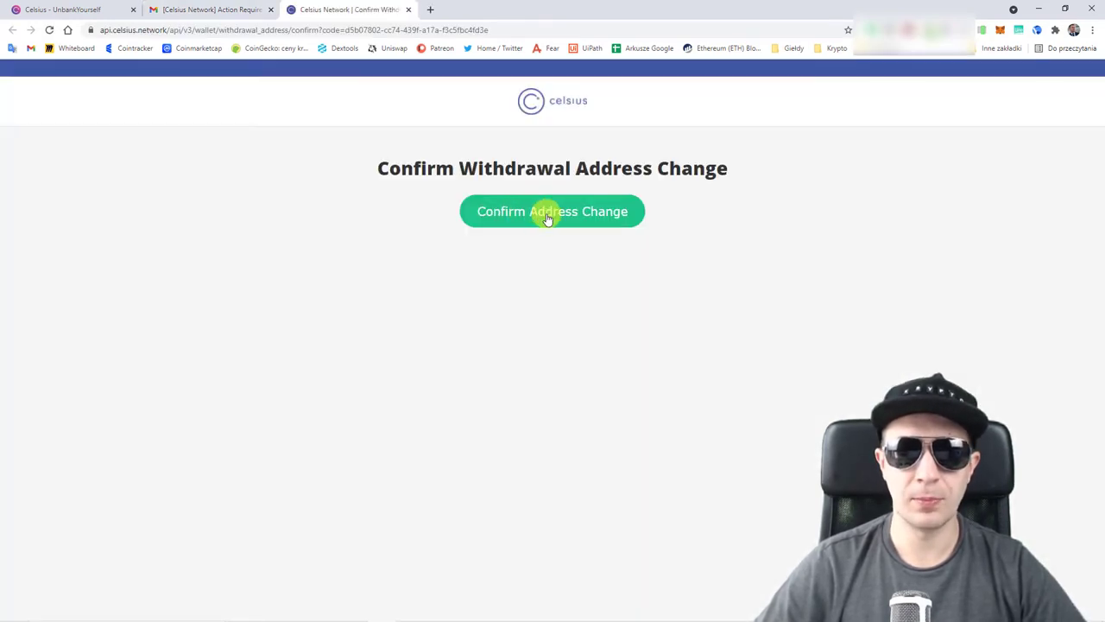
click(540, 215)
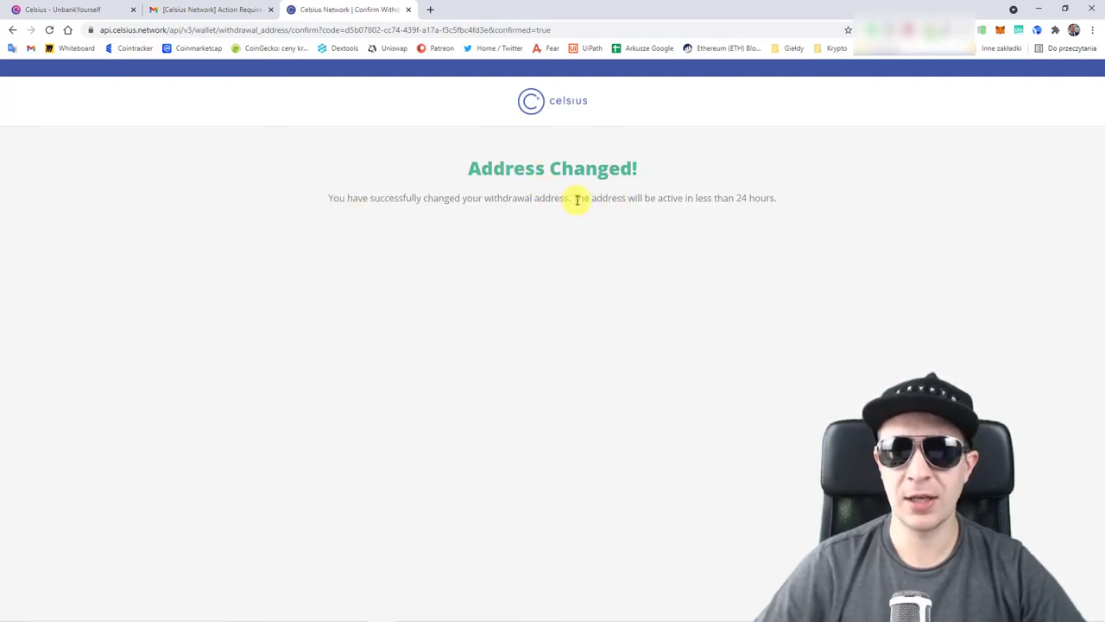
drag(574, 198, 711, 199)
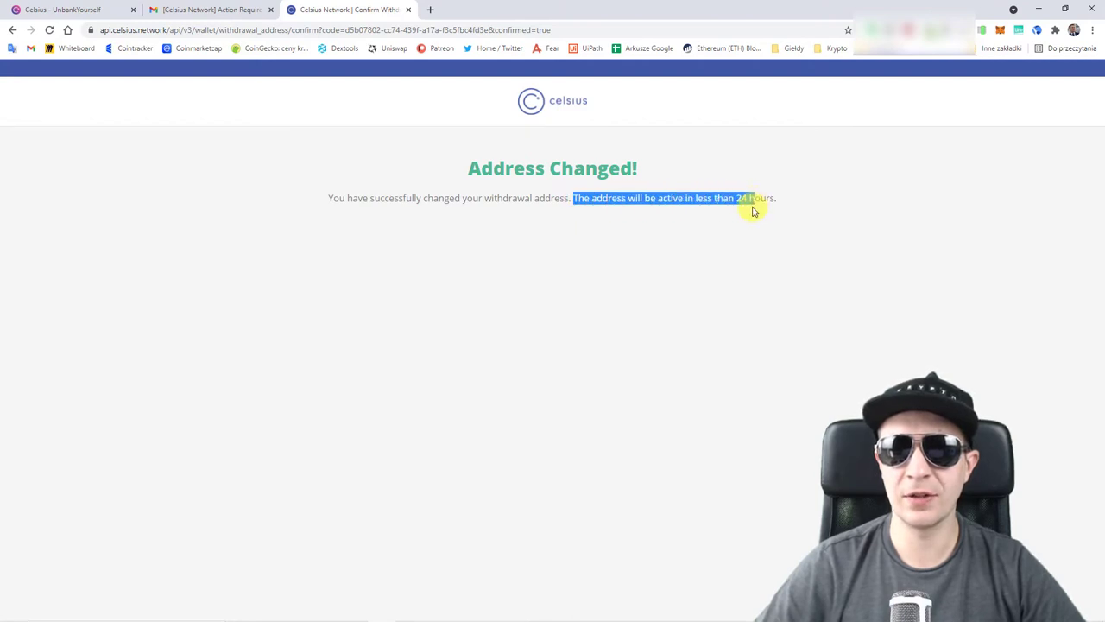
click(740, 198)
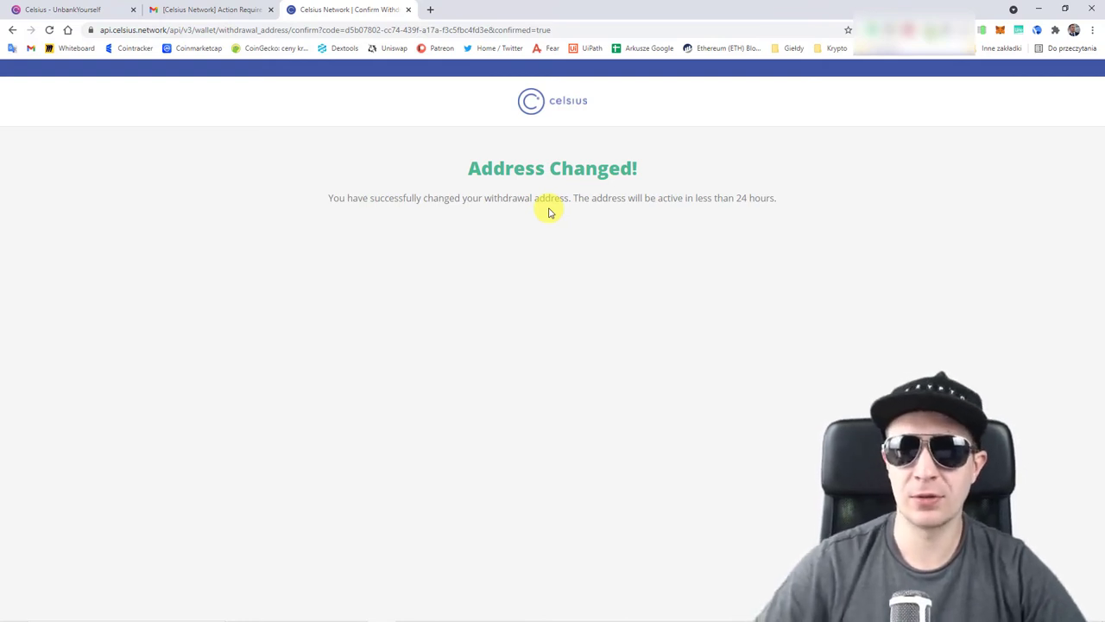
Return to the Celsius Bitcoin transfer, check the availability of the saved destination address, and go back to the coin selection
drag(736, 200, 774, 197)
click(769, 222)
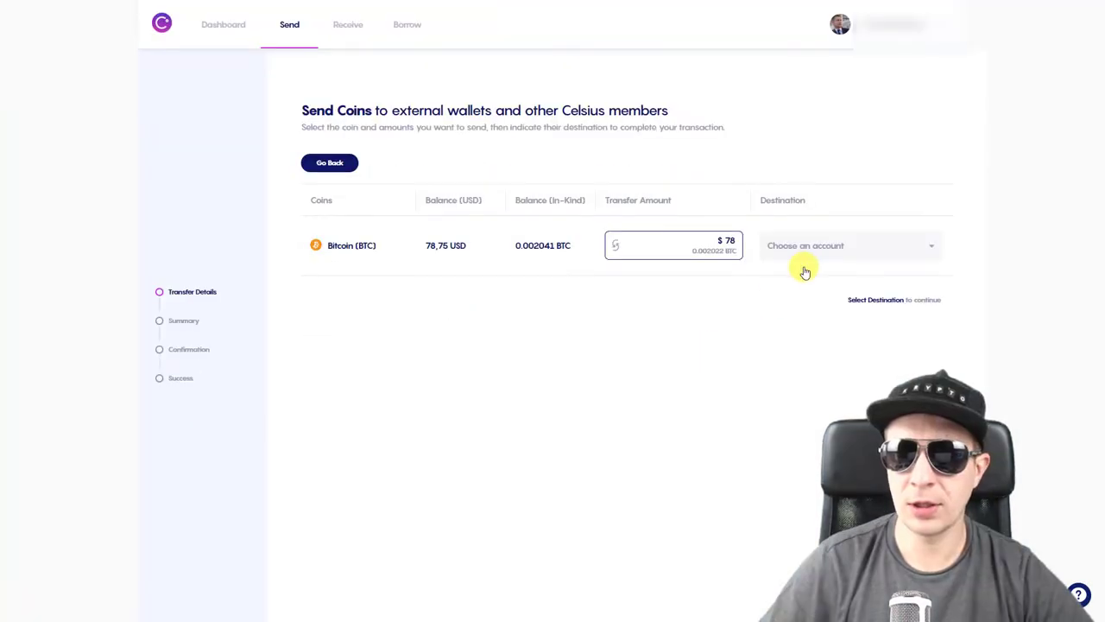
click(807, 249)
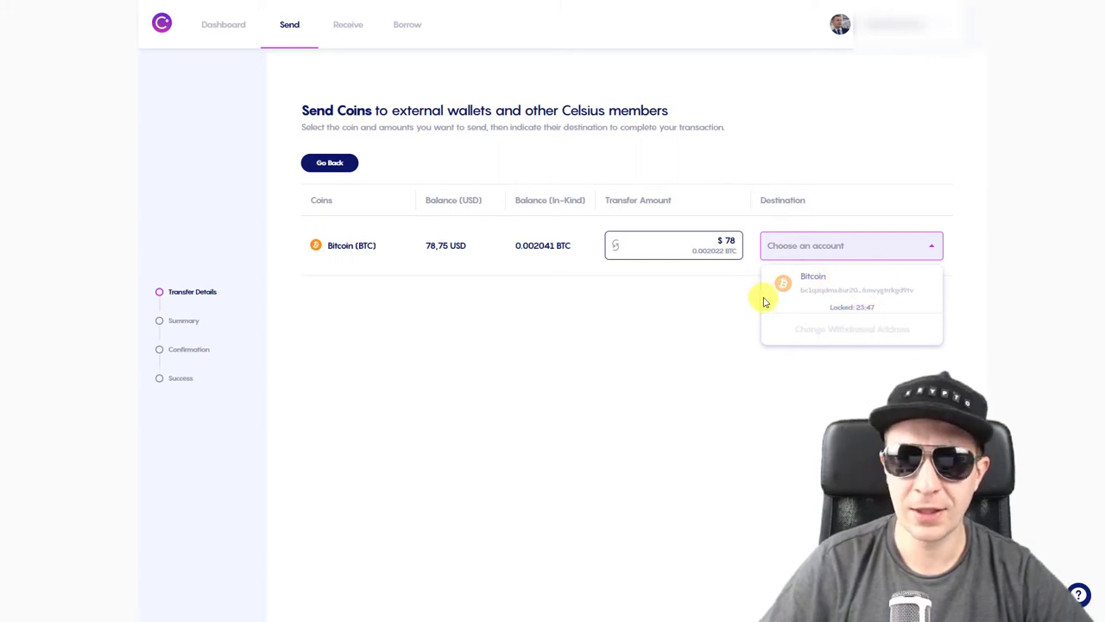
click(702, 345)
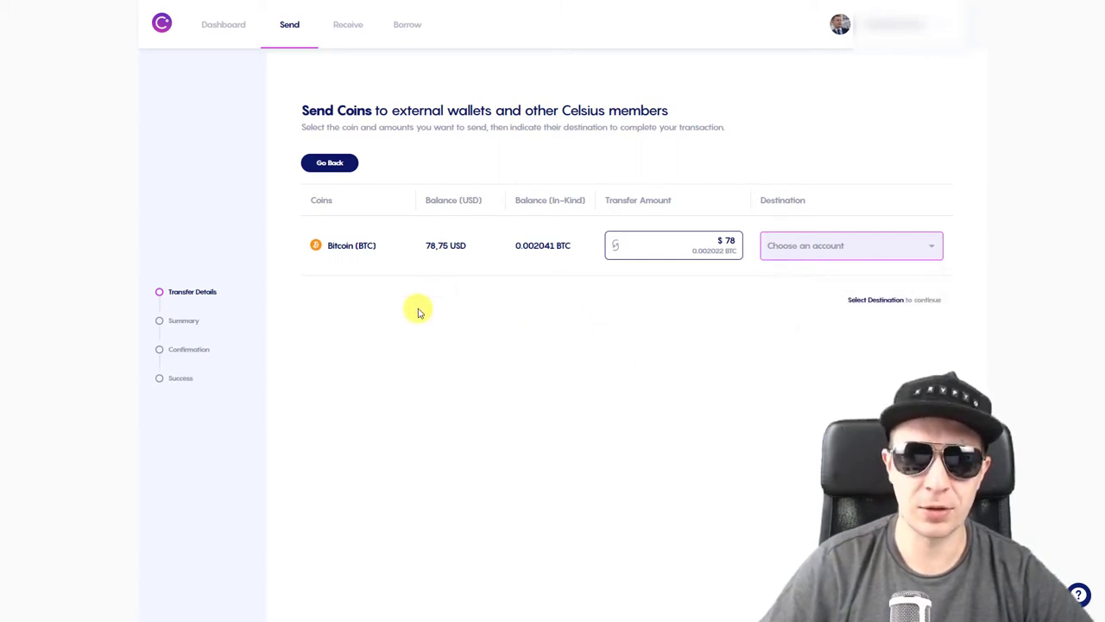
click(329, 163)
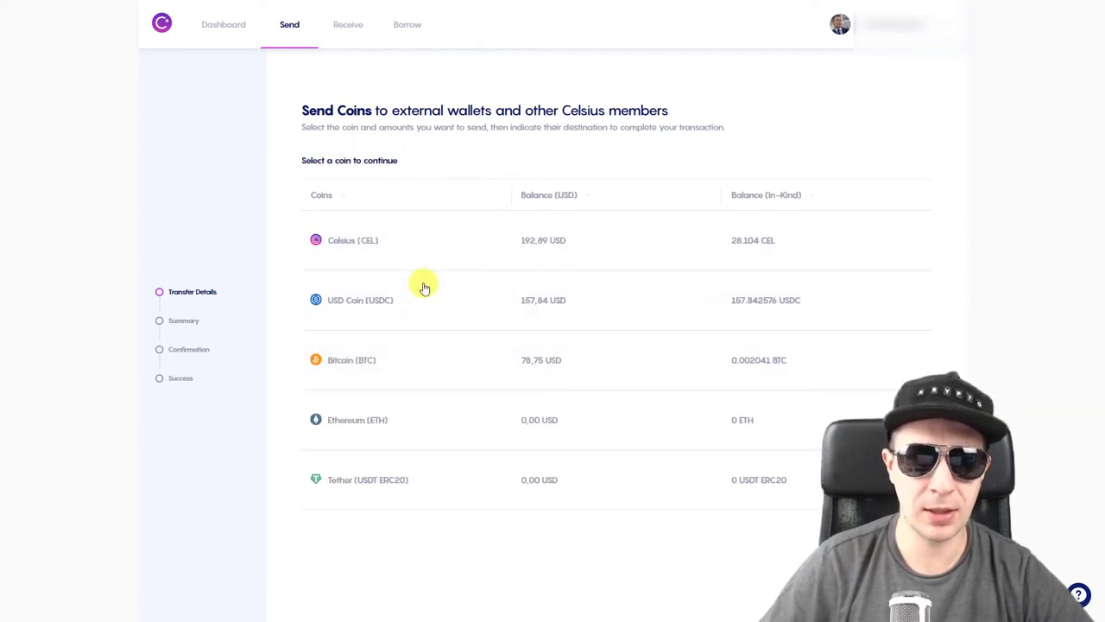
Open the receive details for Ethereum (ETH) in Celsius, copy its wallet address and close the details
click(345, 26)
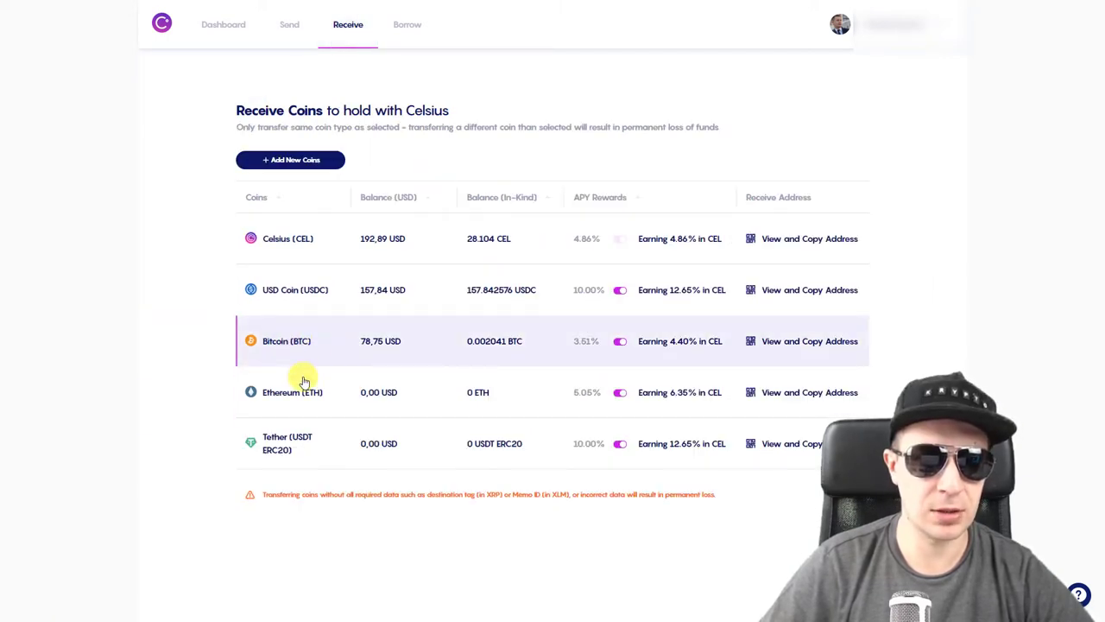
click(293, 393)
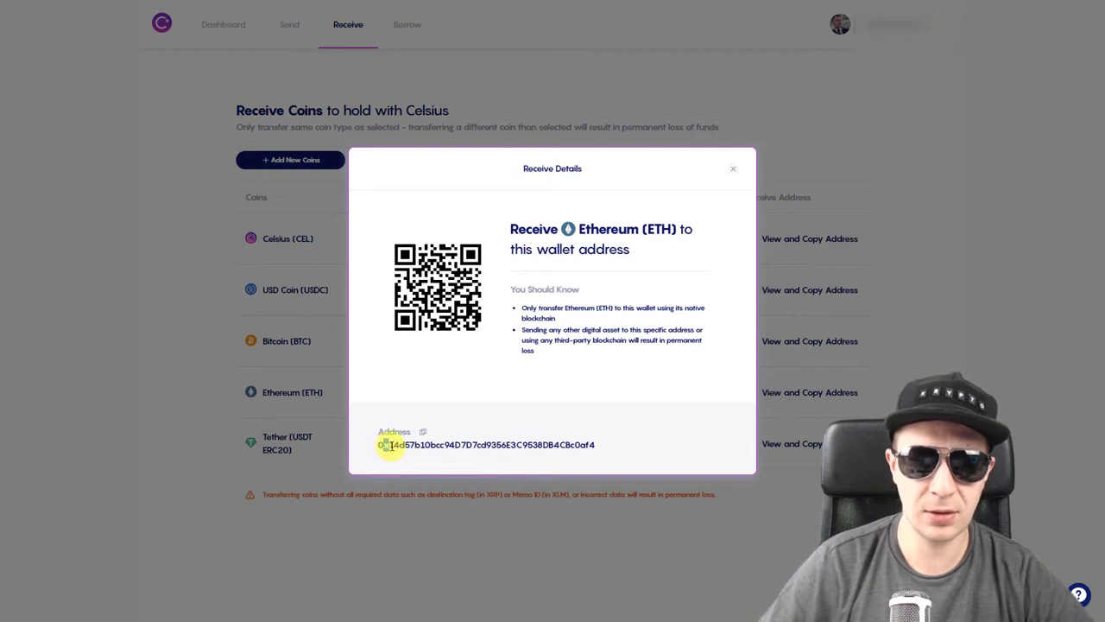
drag(475, 445, 349, 453)
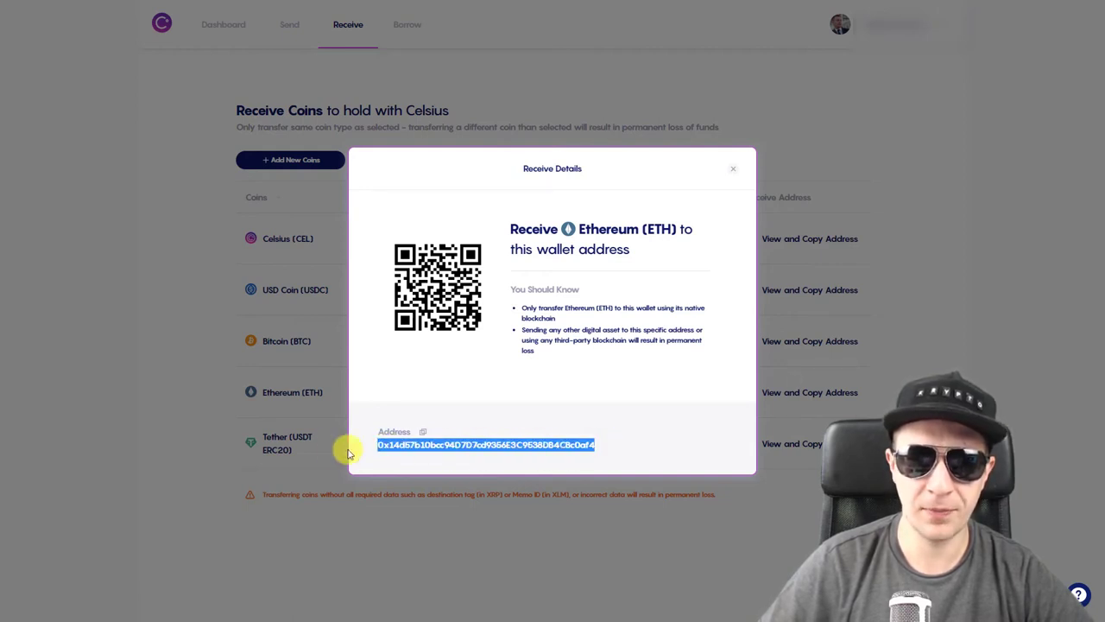
click(422, 432)
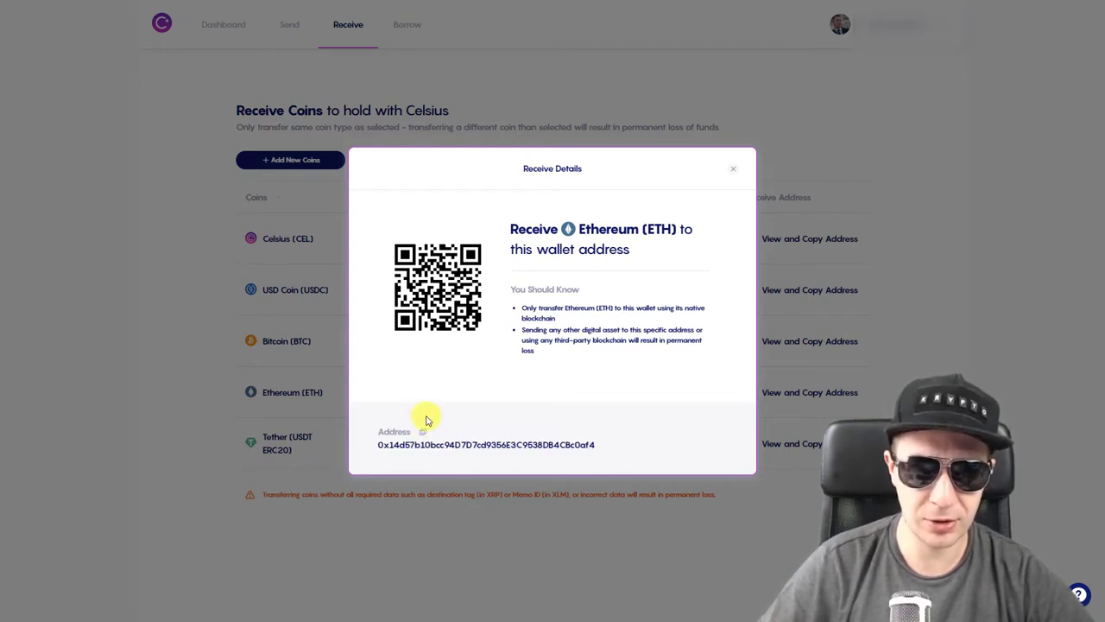
click(735, 170)
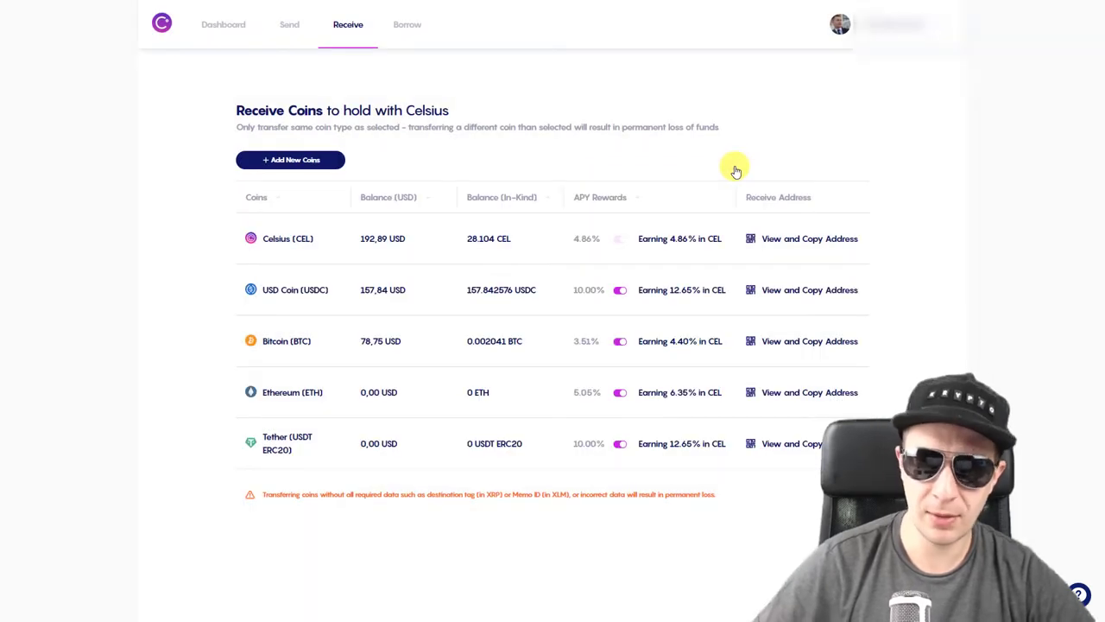
Leave full-screen view, unlock the MetaMask wallet with its password and check the ETH balance and its USD value
key(F11)
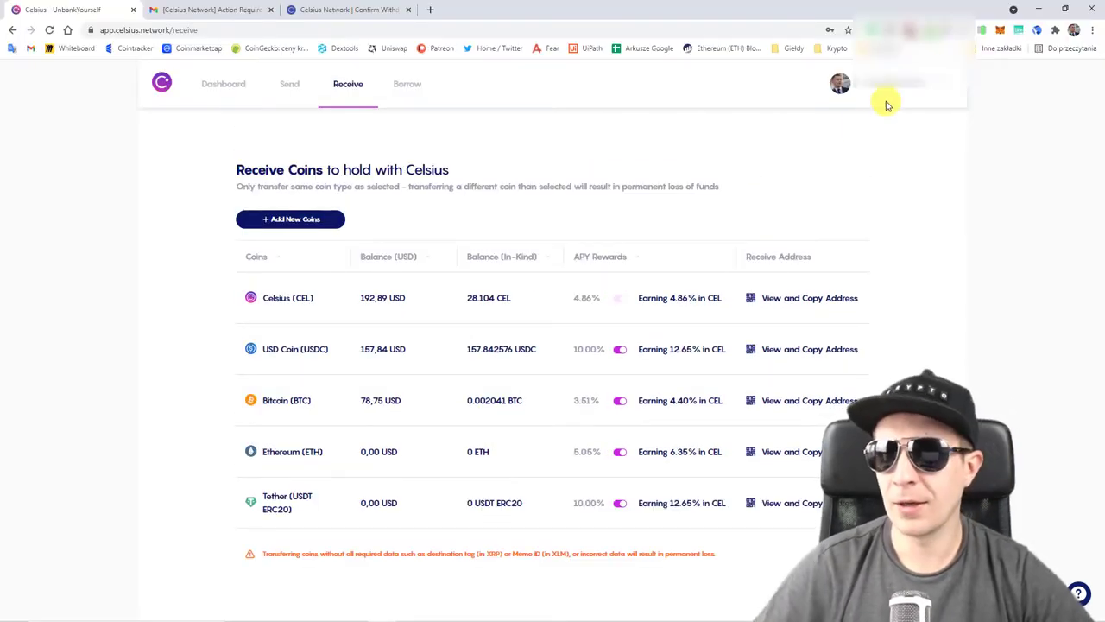
click(1002, 32)
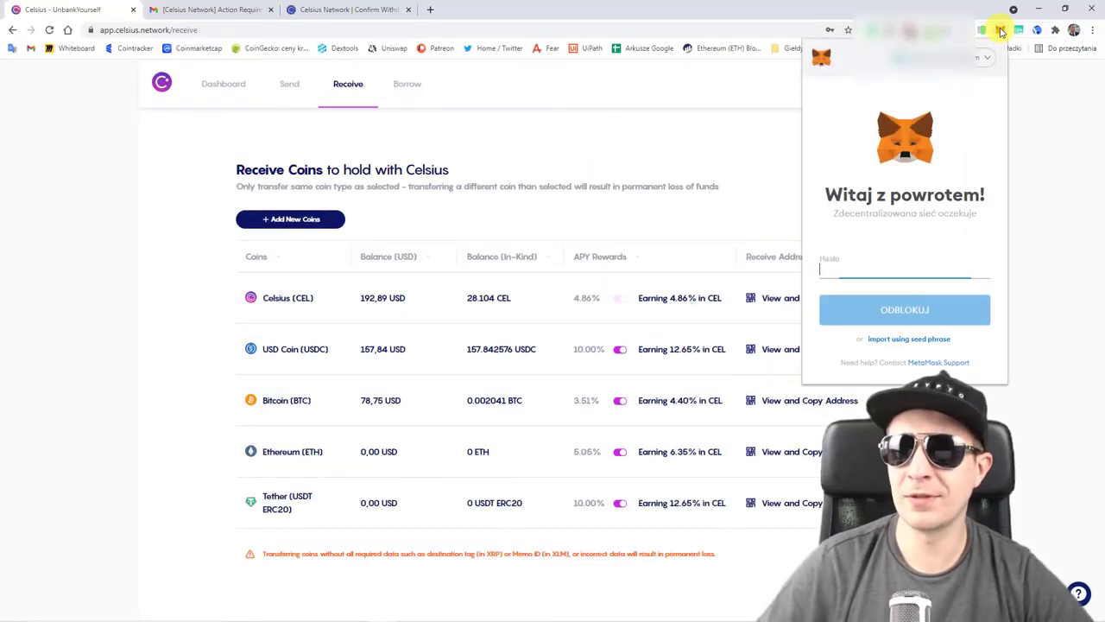
key(ctrl+v)
key(Return)
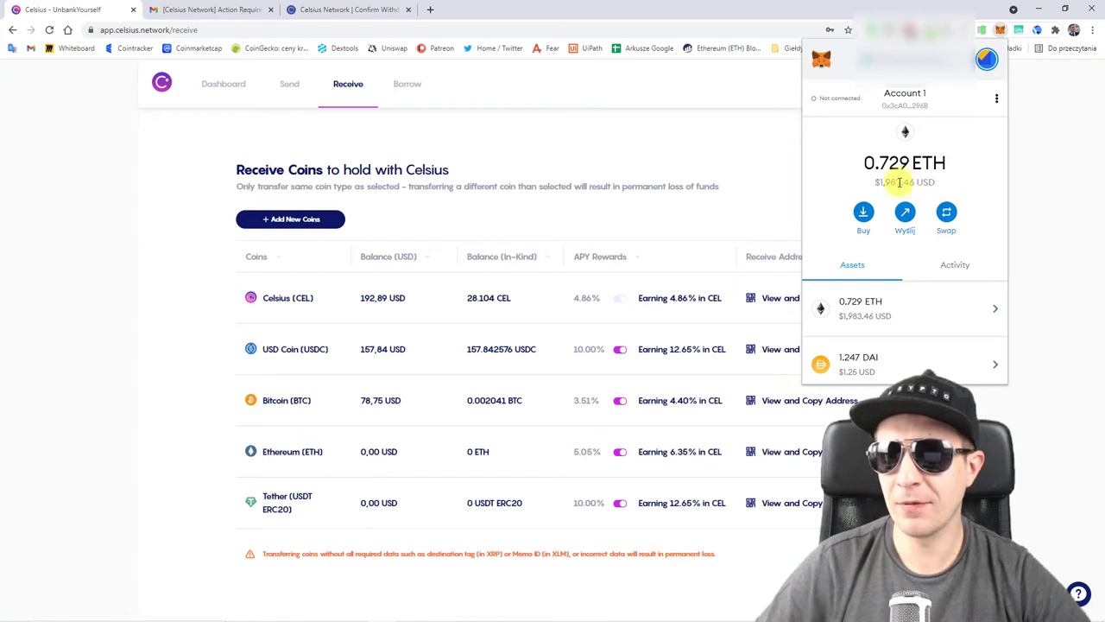
double_click(928, 163)
click(879, 180)
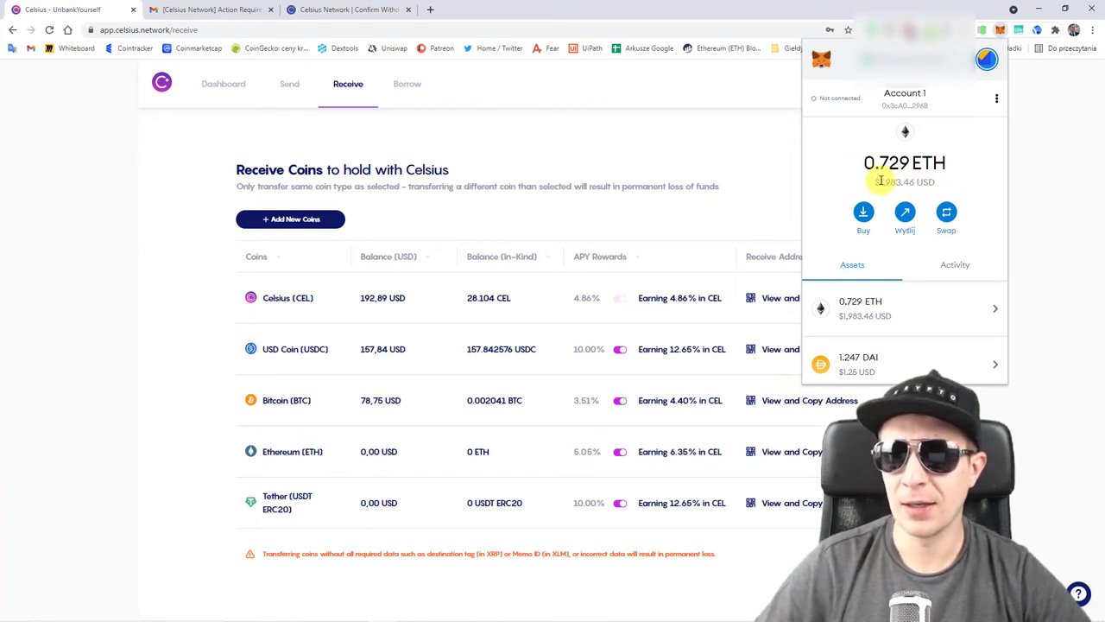
double_click(924, 181)
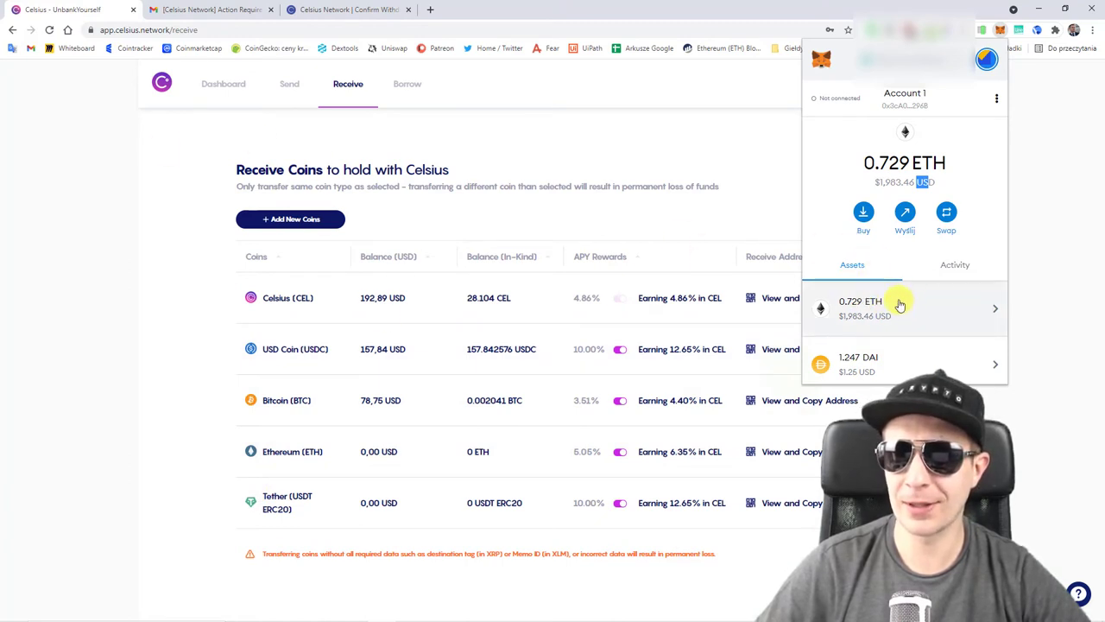
Prepare a MetaMask transfer of 100 USD in ETH to the copied Celsius address, review the gas fee and close the wallet without confirming
click(905, 216)
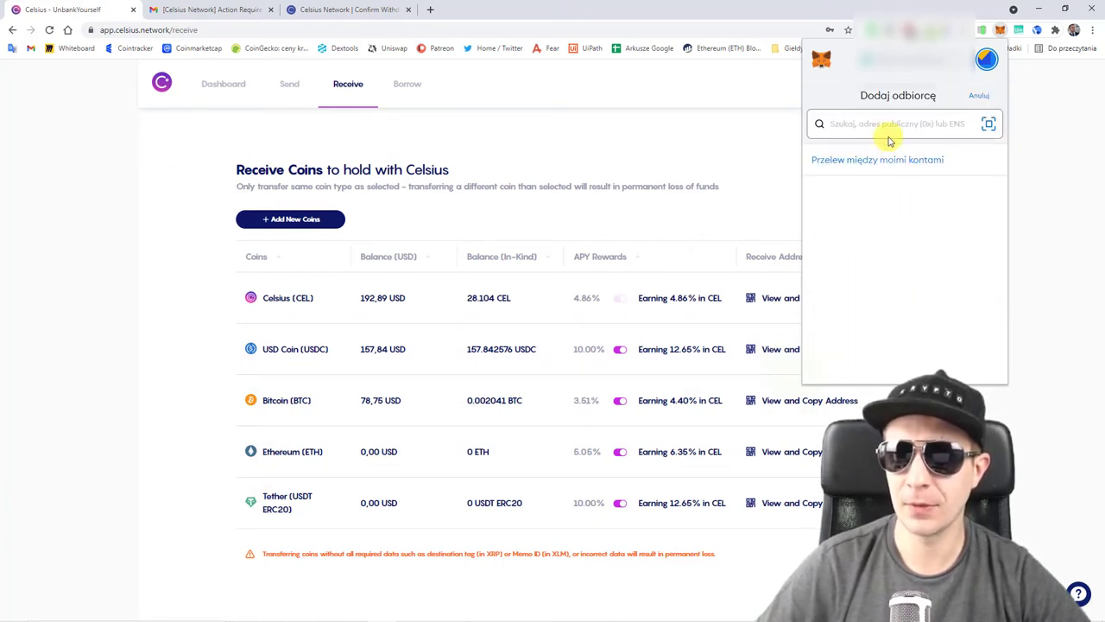
key(ctrl+v)
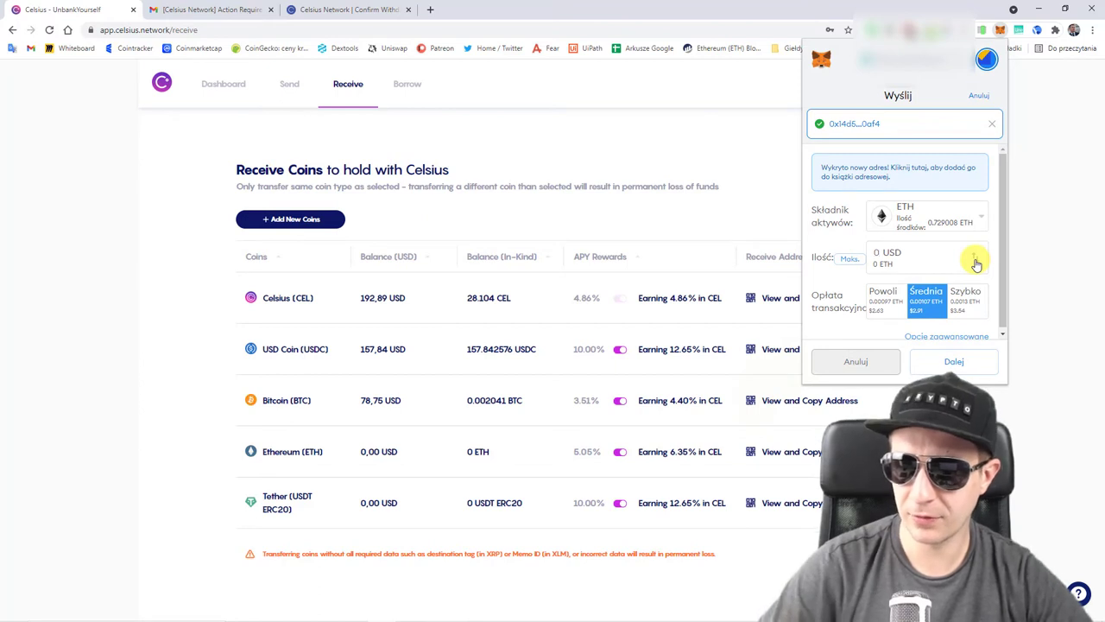
text(100)
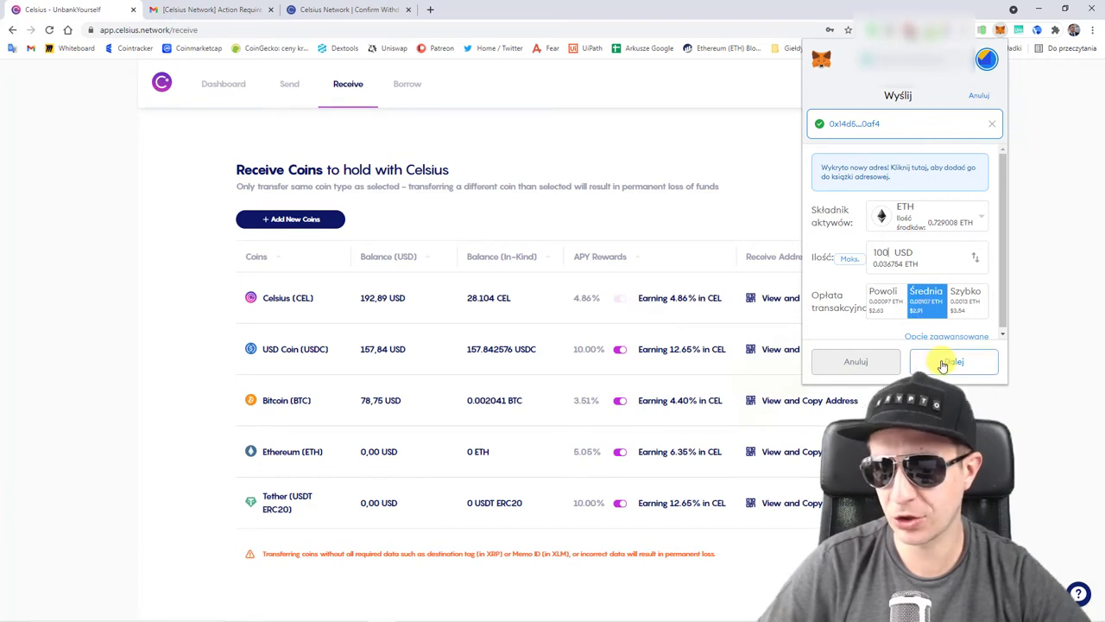
click(944, 364)
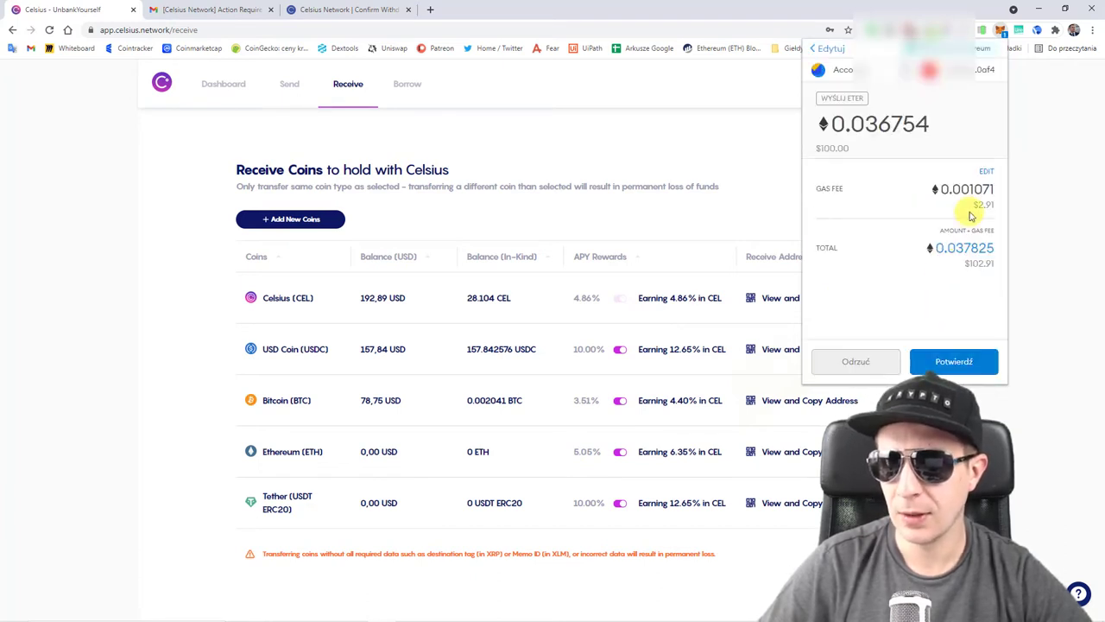
double_click(984, 206)
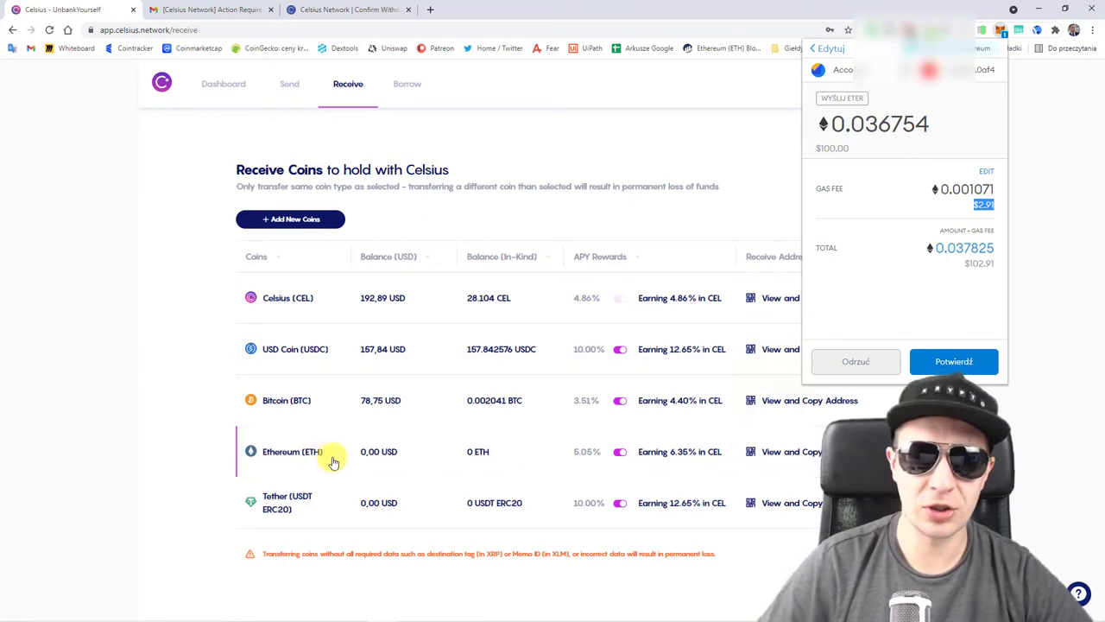
click(1042, 115)
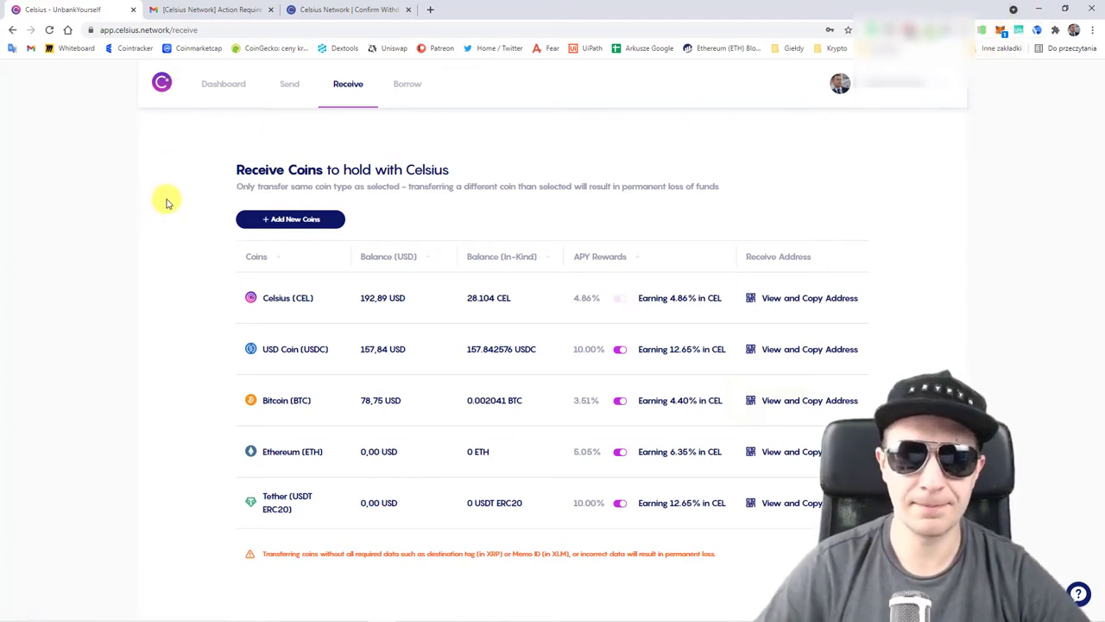
Add Binance USD (BUSD) to the list of receivable coins and close the coin selection
click(308, 220)
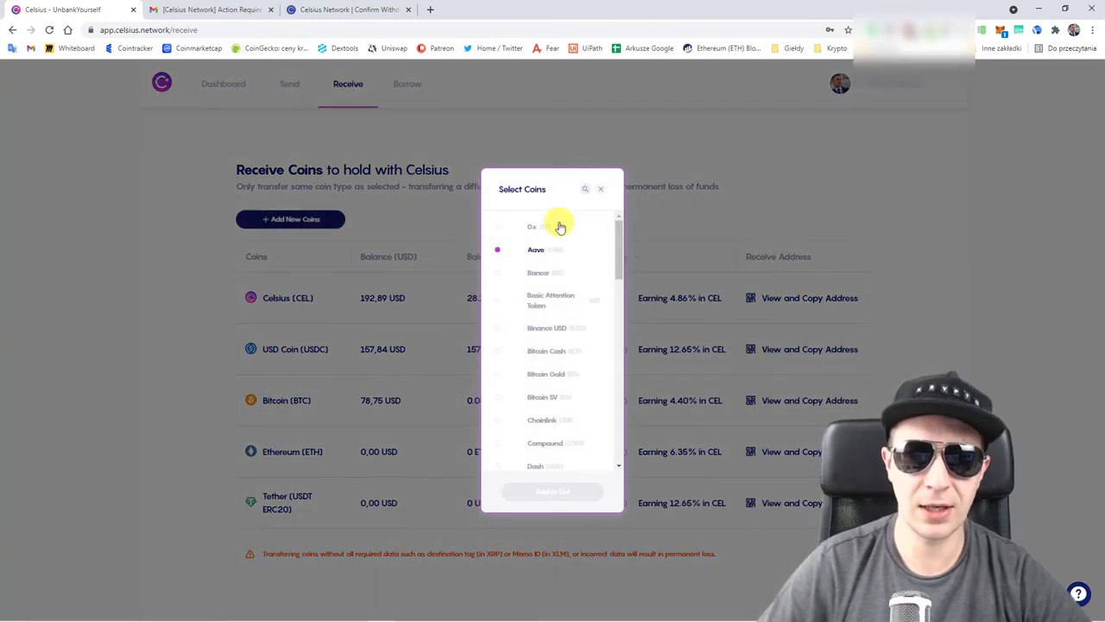
click(600, 336)
click(553, 490)
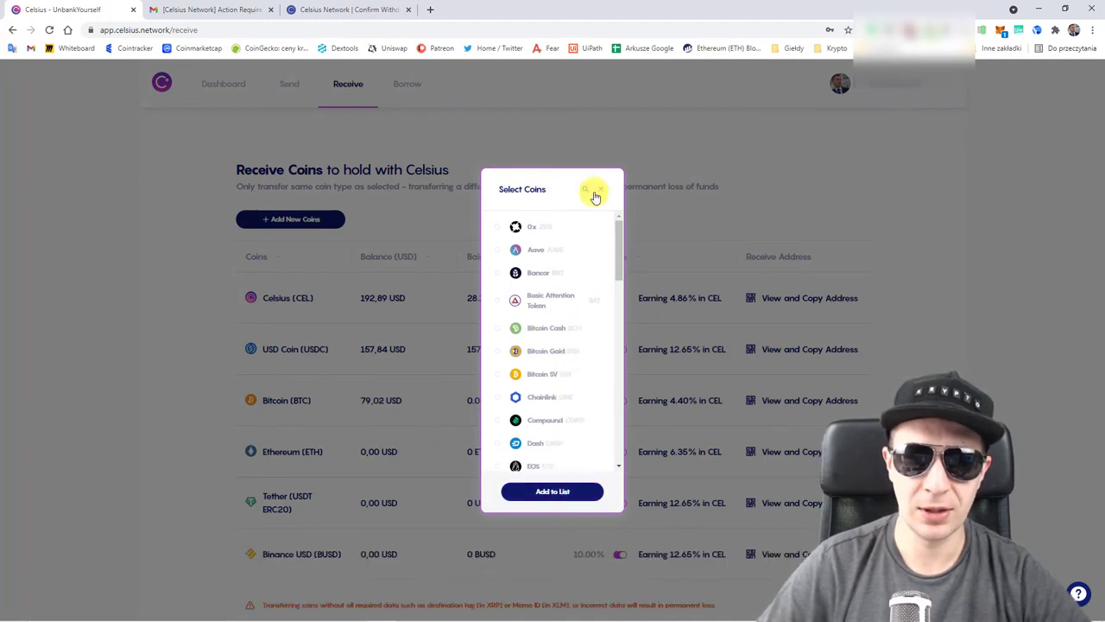
click(596, 194)
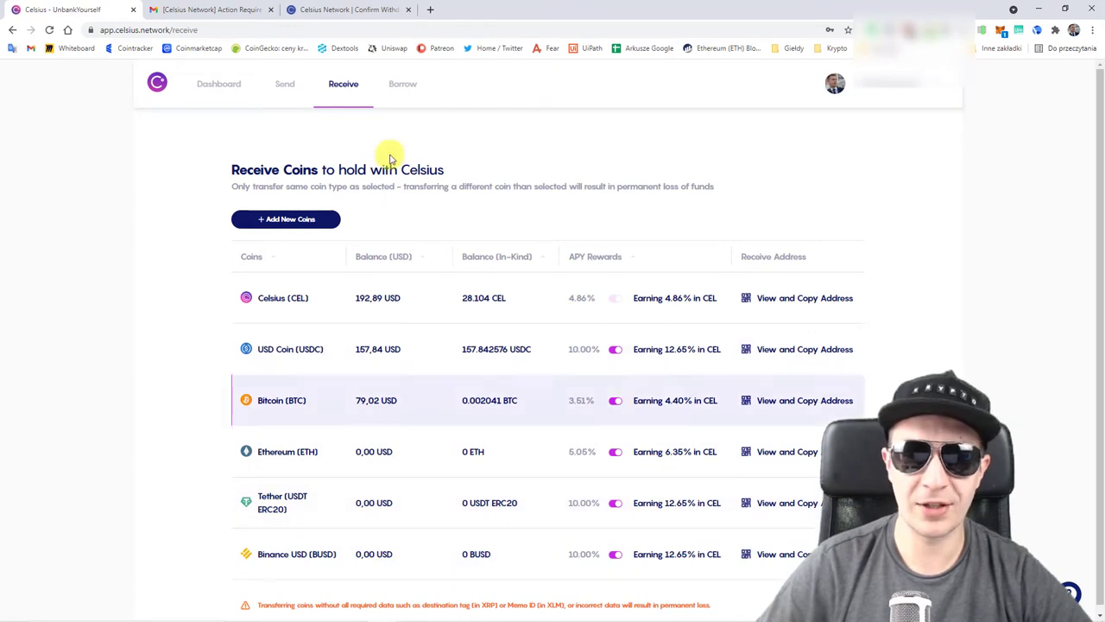
Open the Celsius borrowing section and read the notice on how loans can be requested
click(412, 85)
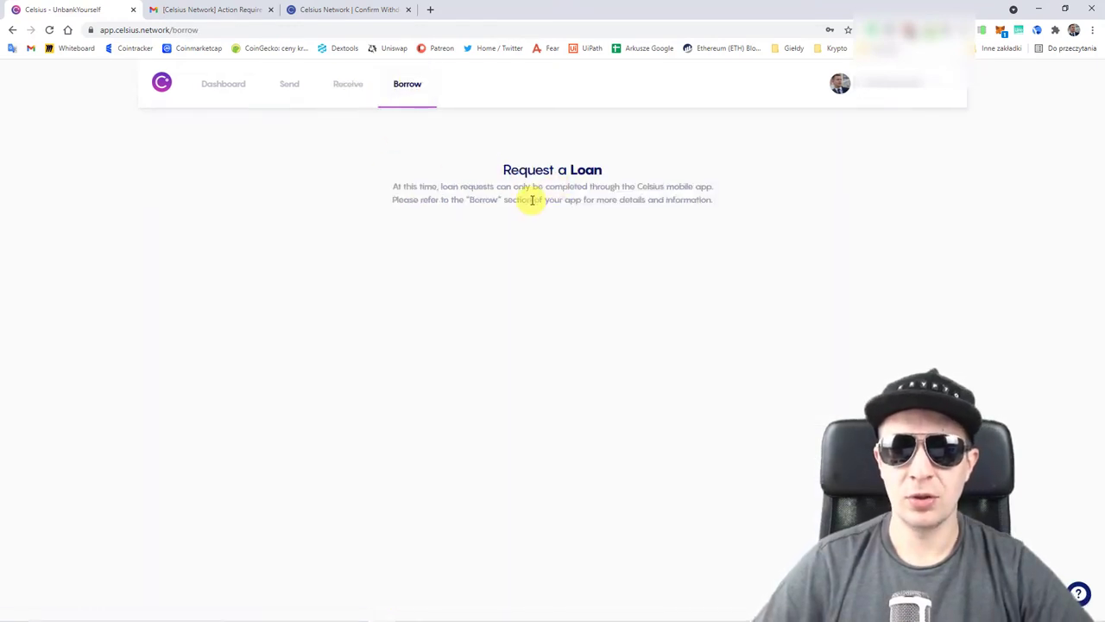
triple_click(493, 206)
click(494, 209)
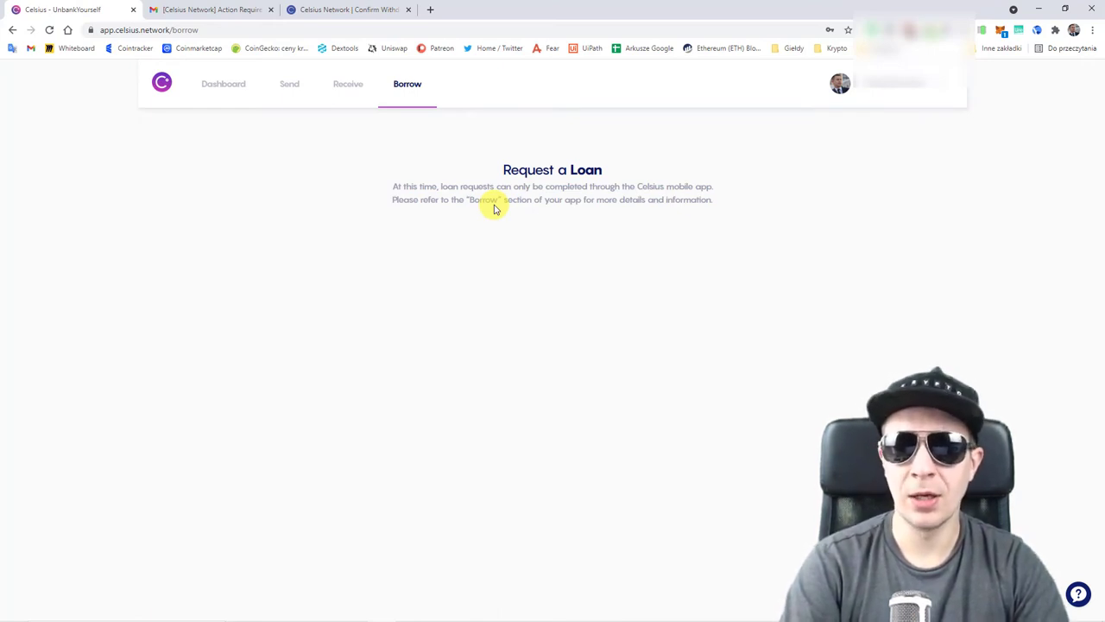
double_click(586, 169)
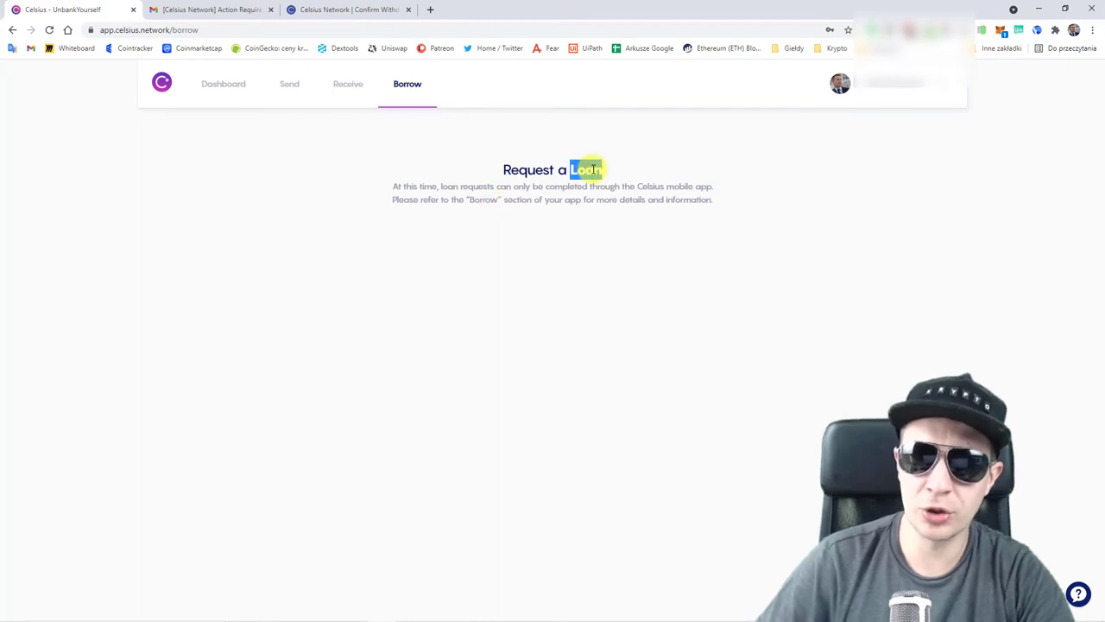
click(620, 184)
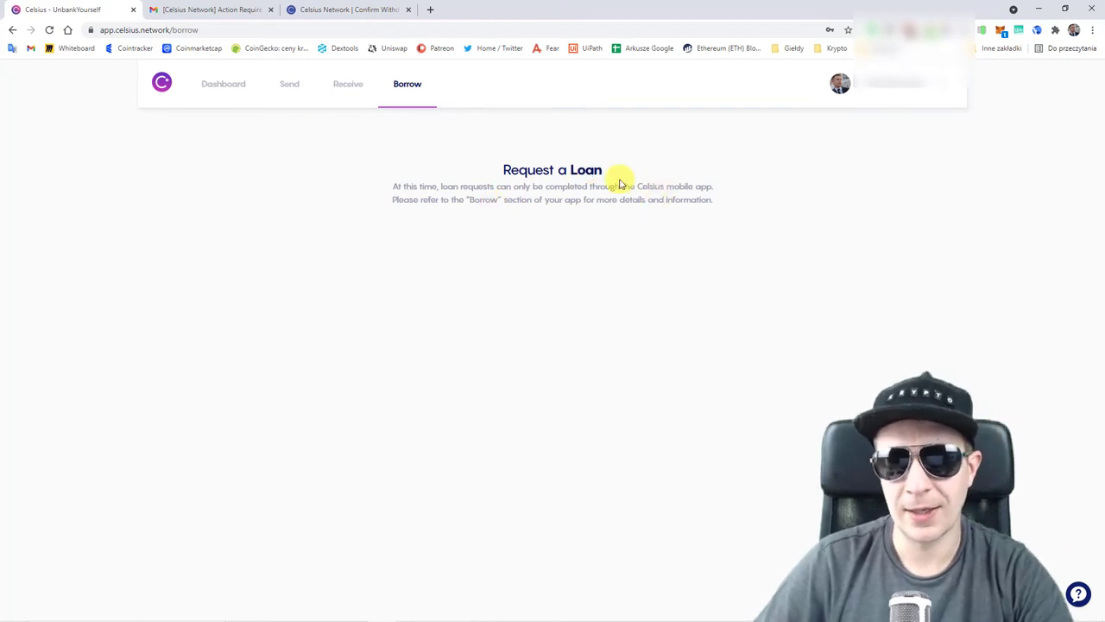
click(525, 196)
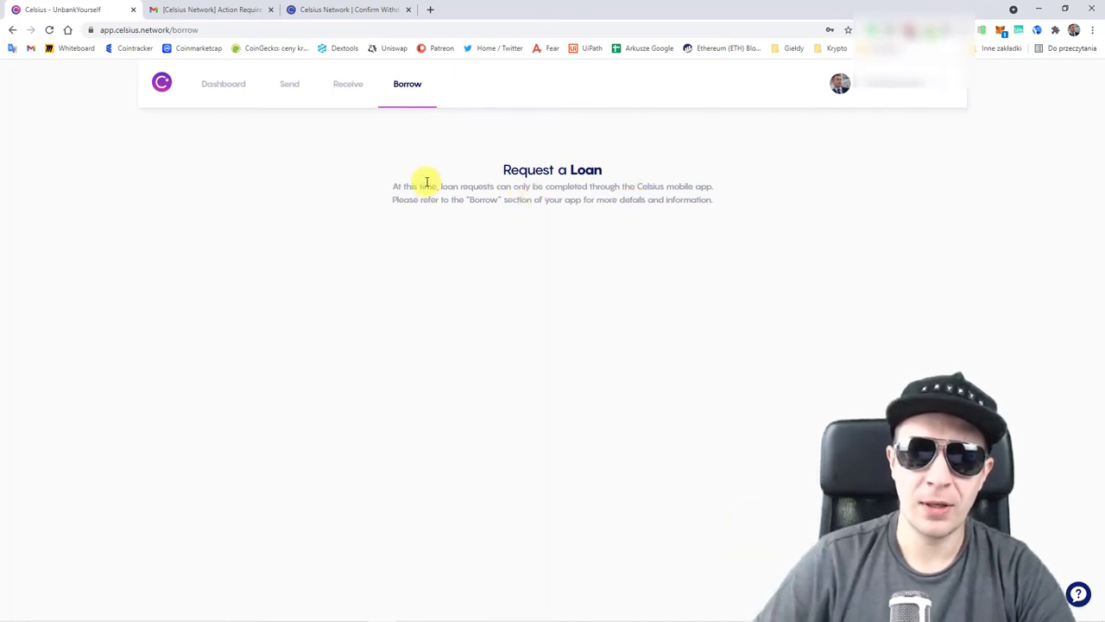
drag(506, 168, 733, 197)
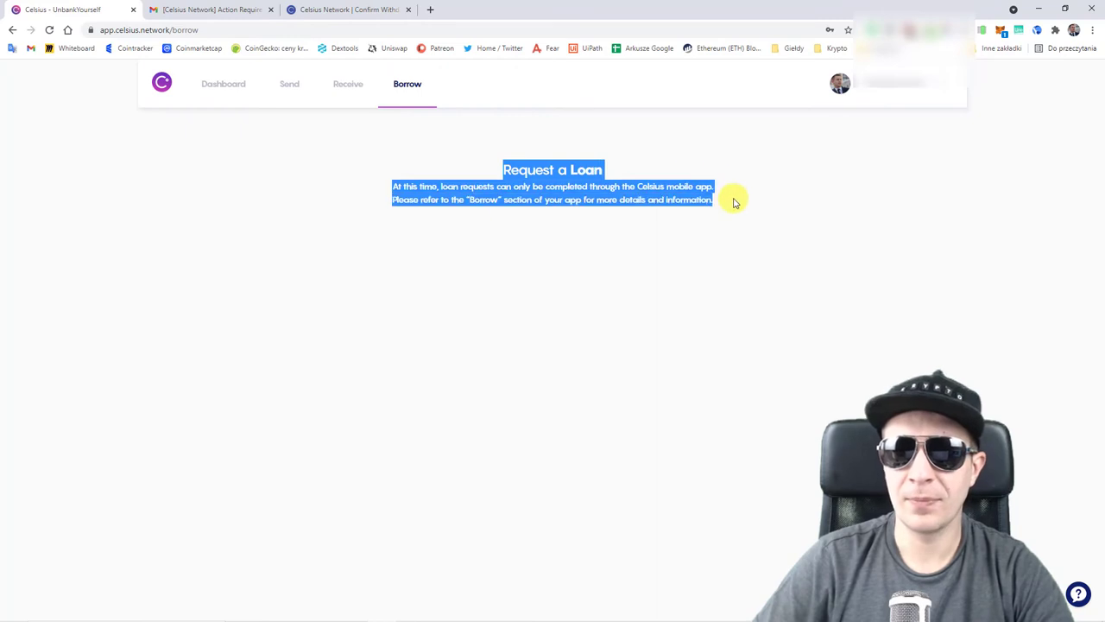
click(523, 169)
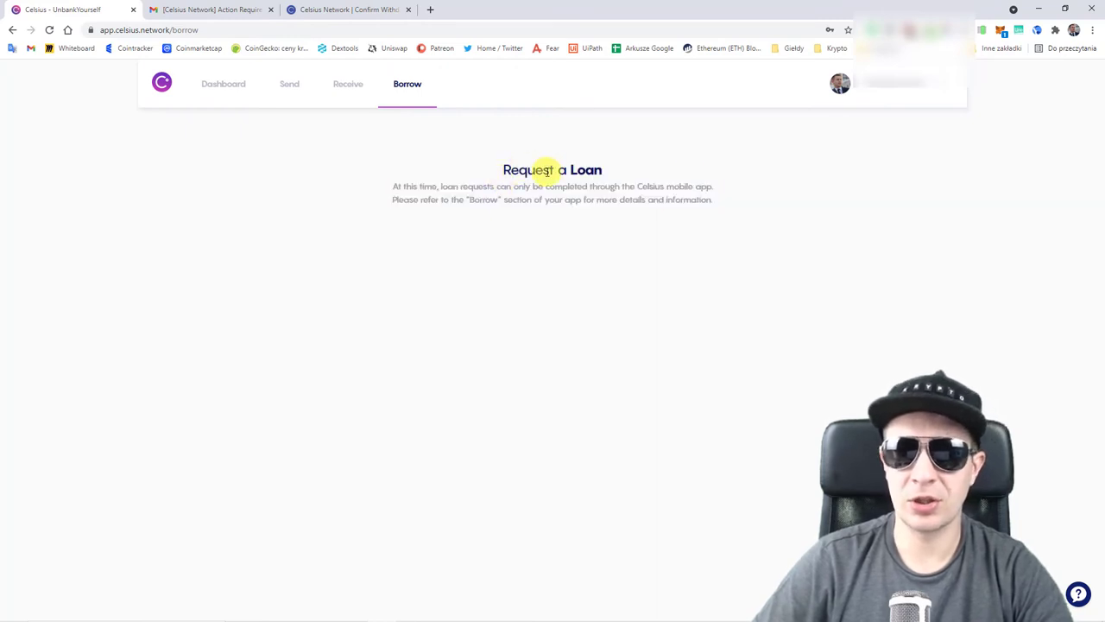
triple_click(518, 168)
double_click(510, 169)
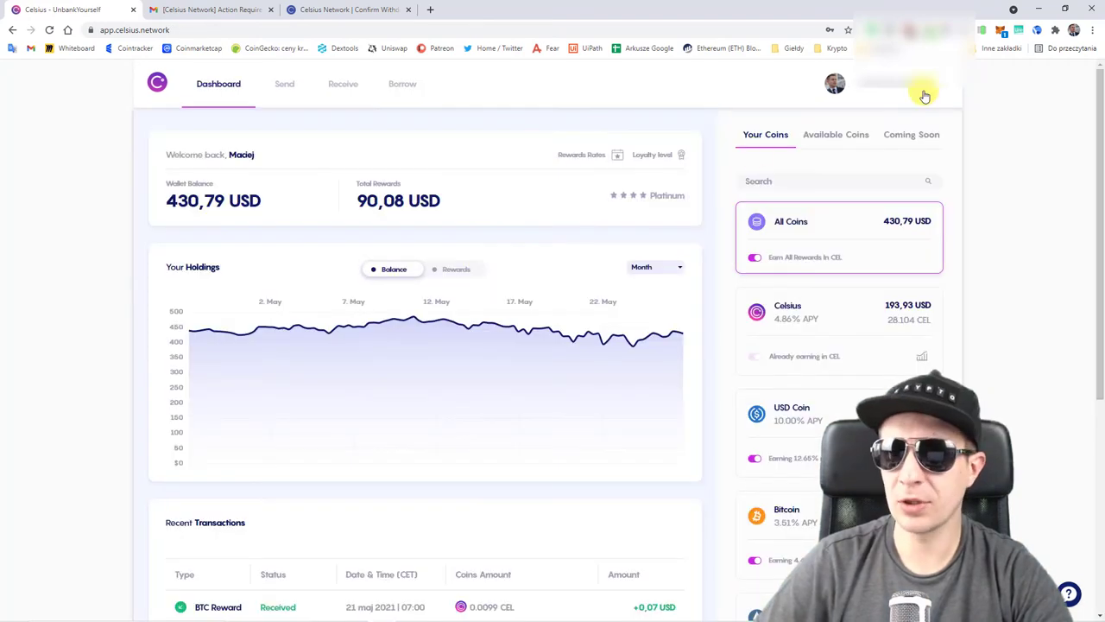
Open the account's security settings and read the note on changing the PIN code and two-factor authentication
click(943, 87)
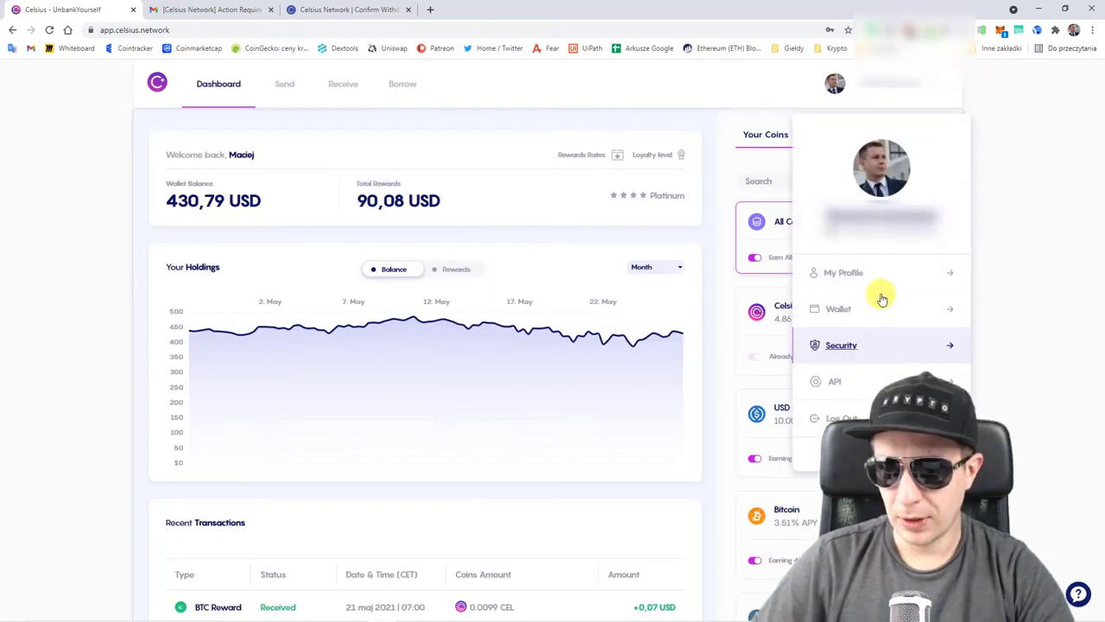
click(864, 352)
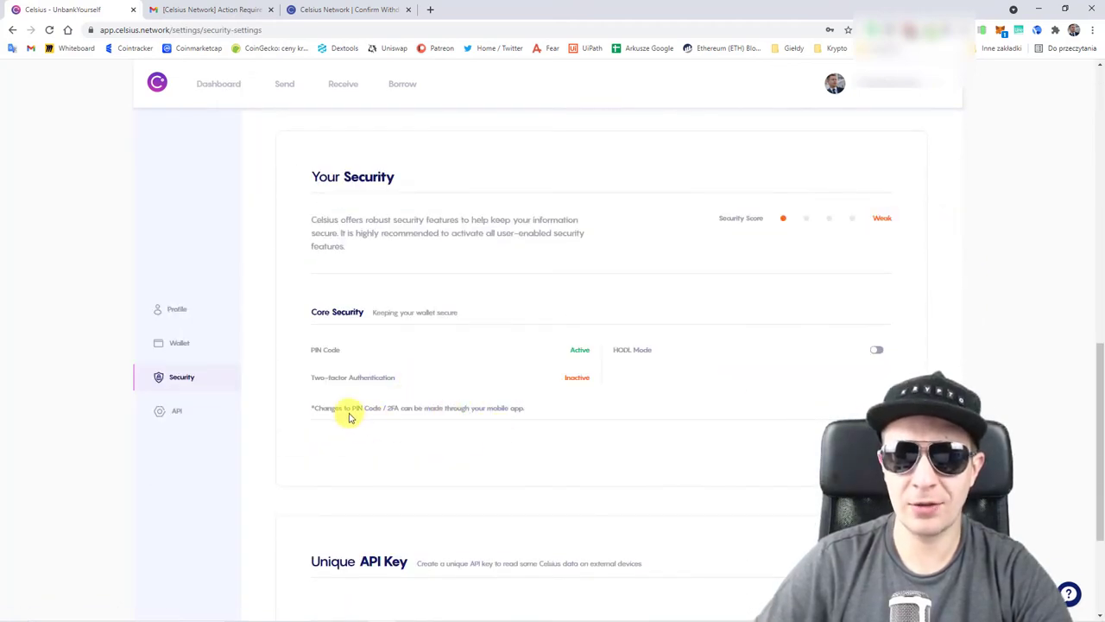
drag(350, 410, 380, 407)
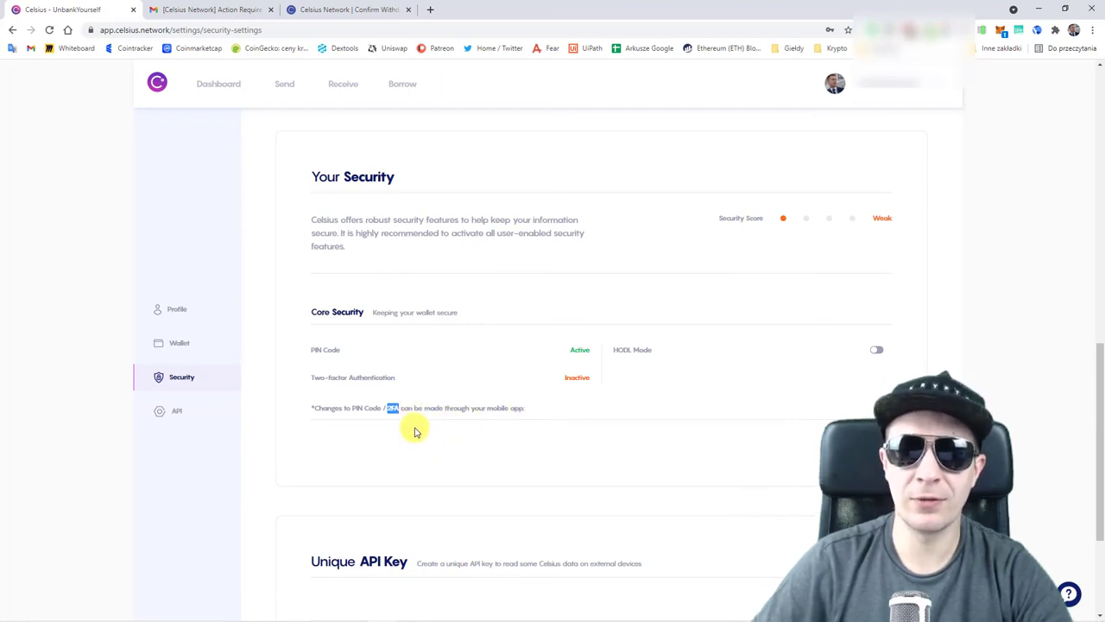
drag(390, 408, 493, 424)
click(484, 427)
click(493, 424)
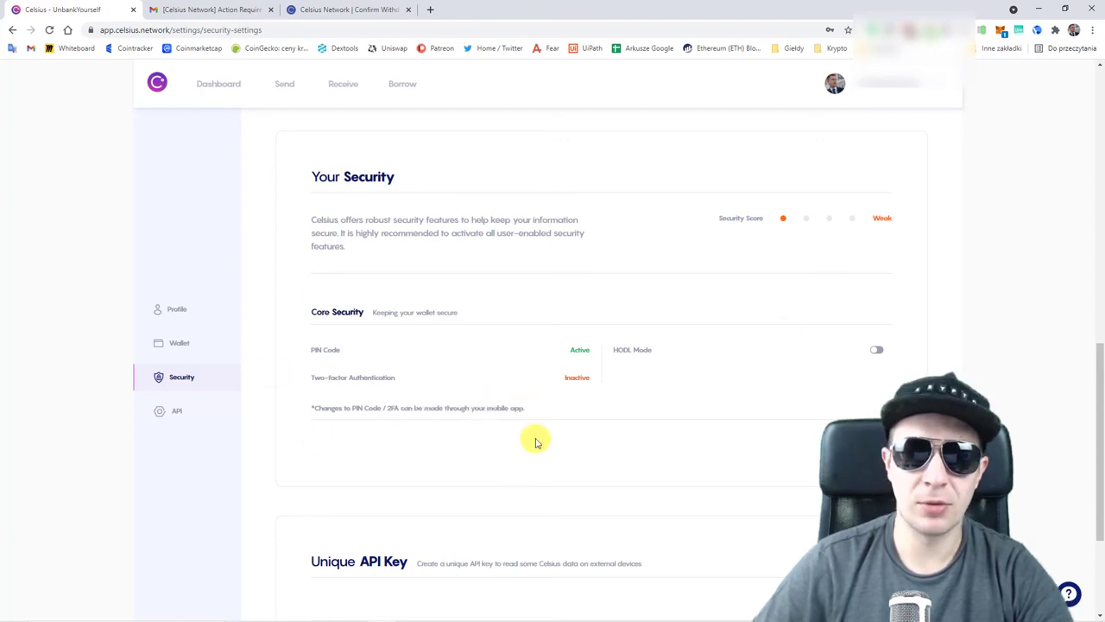
Examine the Core Security note on where the two-factor authentication setting can be changed
triple_click(446, 413)
click(415, 423)
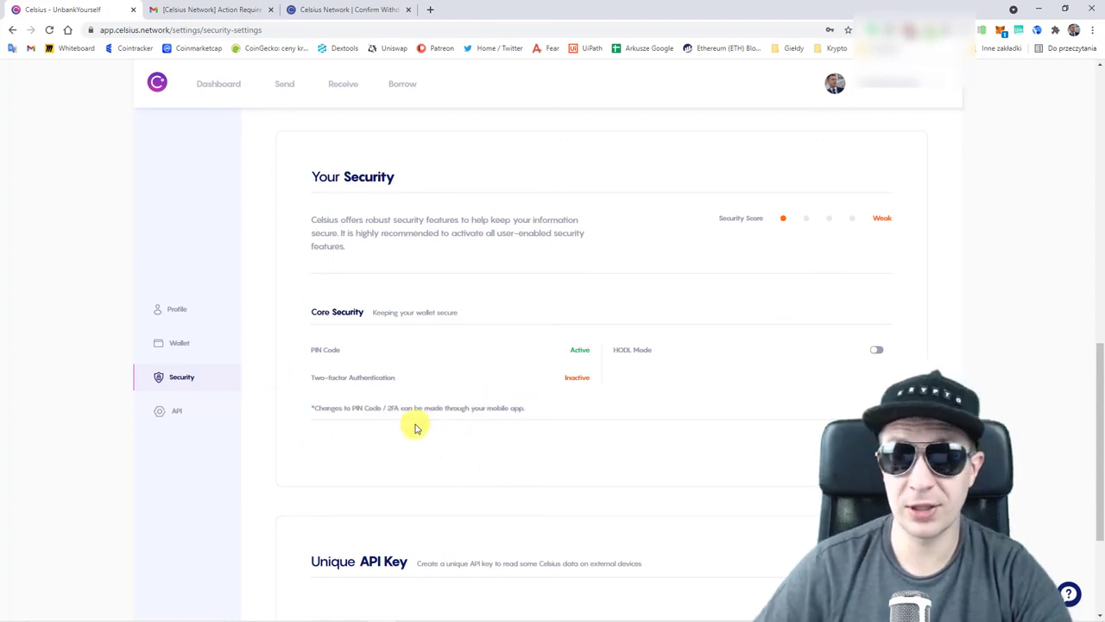
double_click(394, 408)
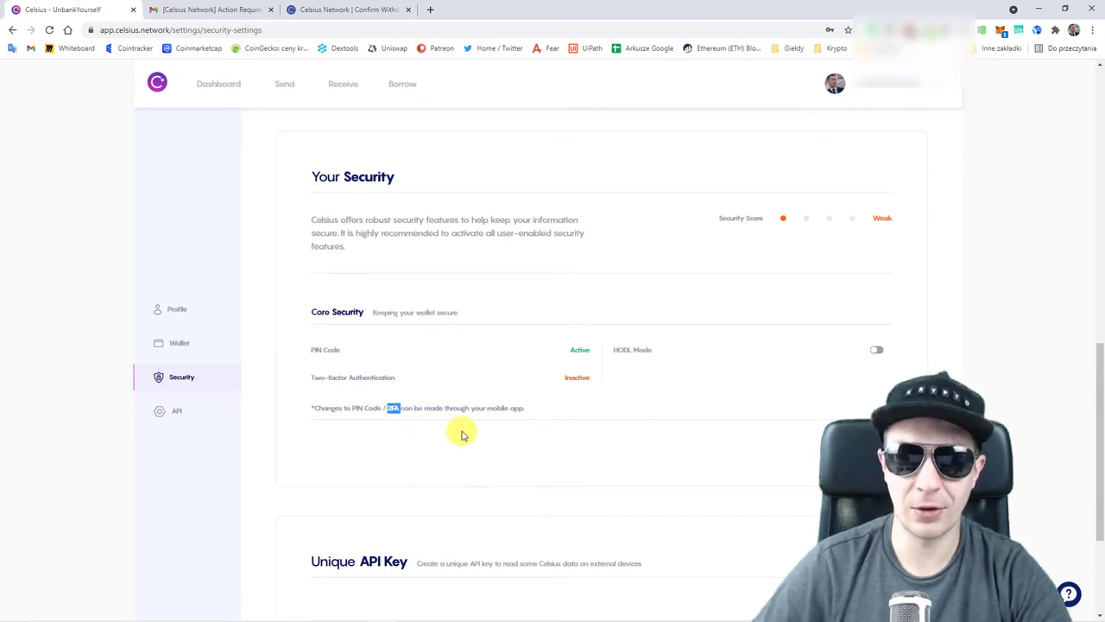
Generate a new API key in the account's API settings with only the Read Wallet Balance permission enabled
click(178, 415)
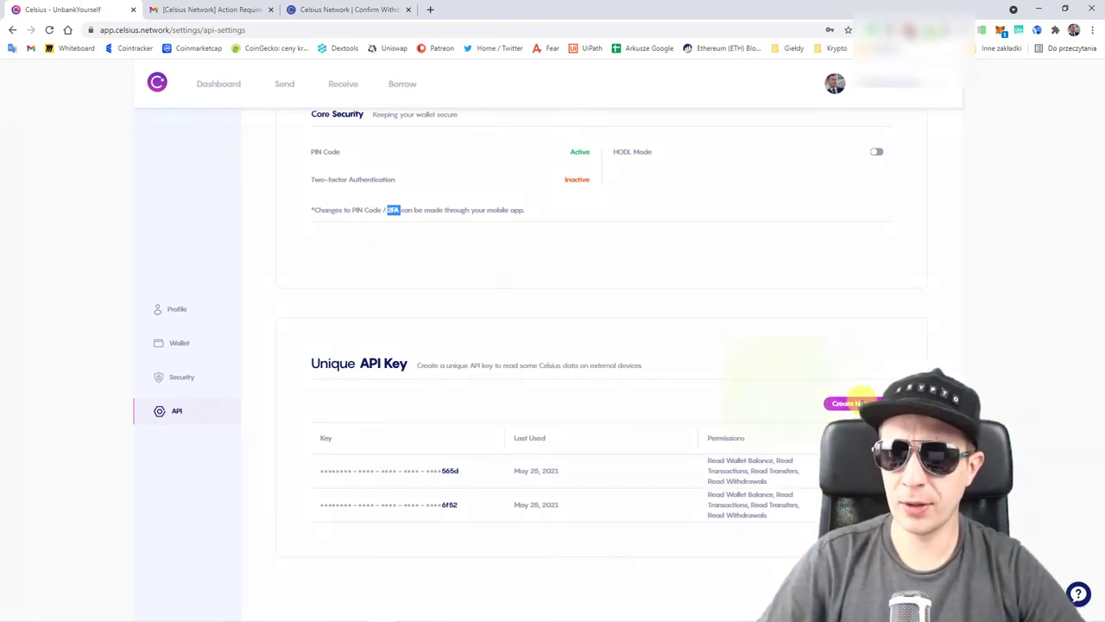
click(853, 403)
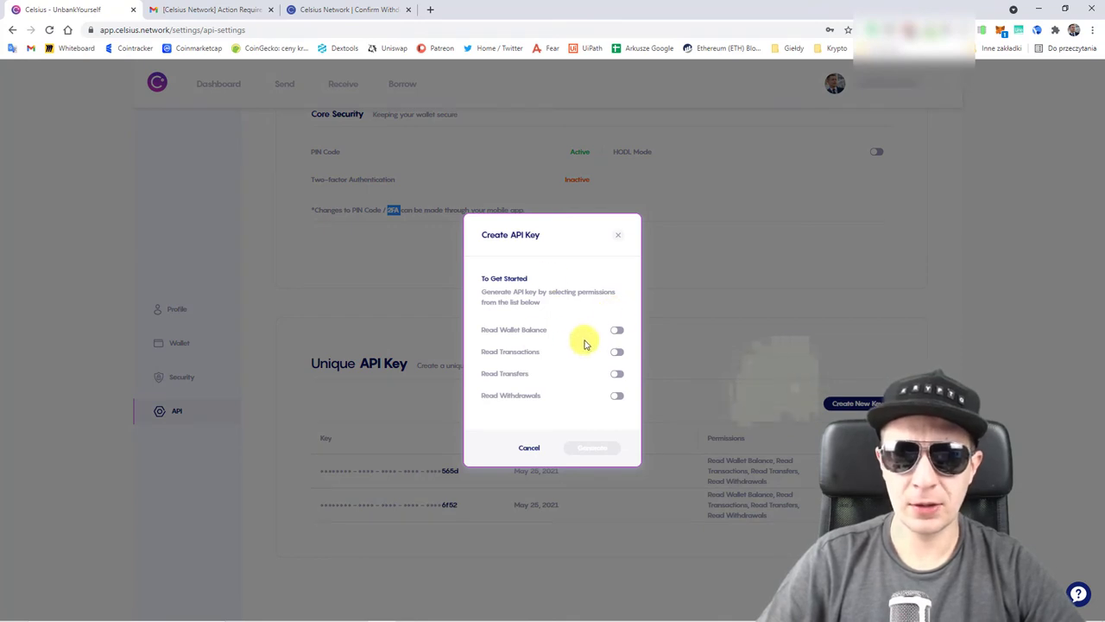
double_click(501, 292)
click(518, 292)
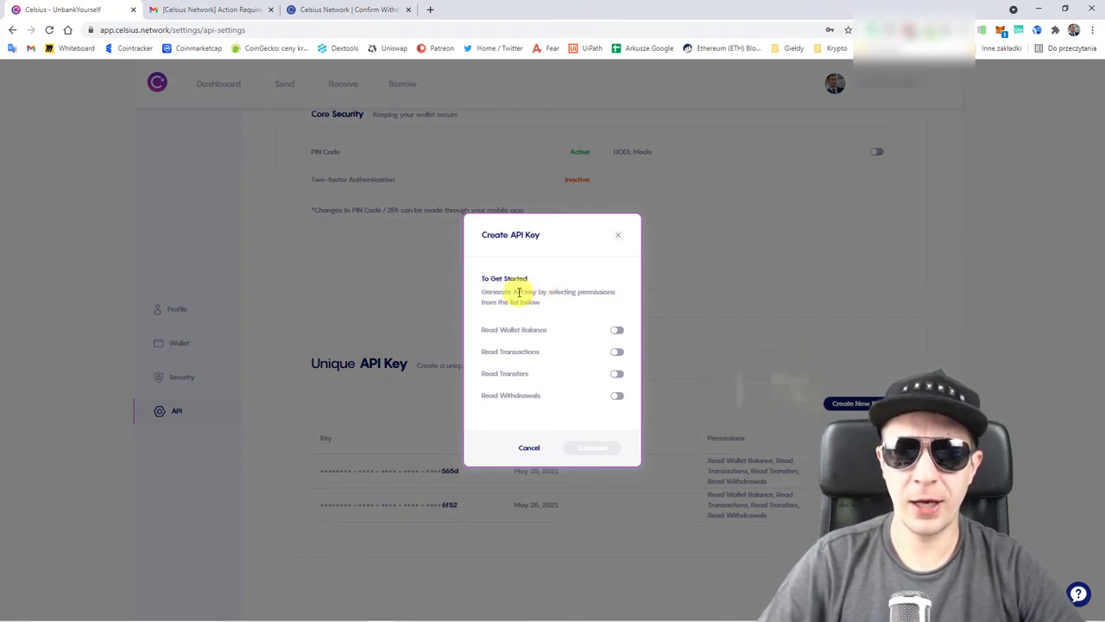
drag(514, 291, 538, 292)
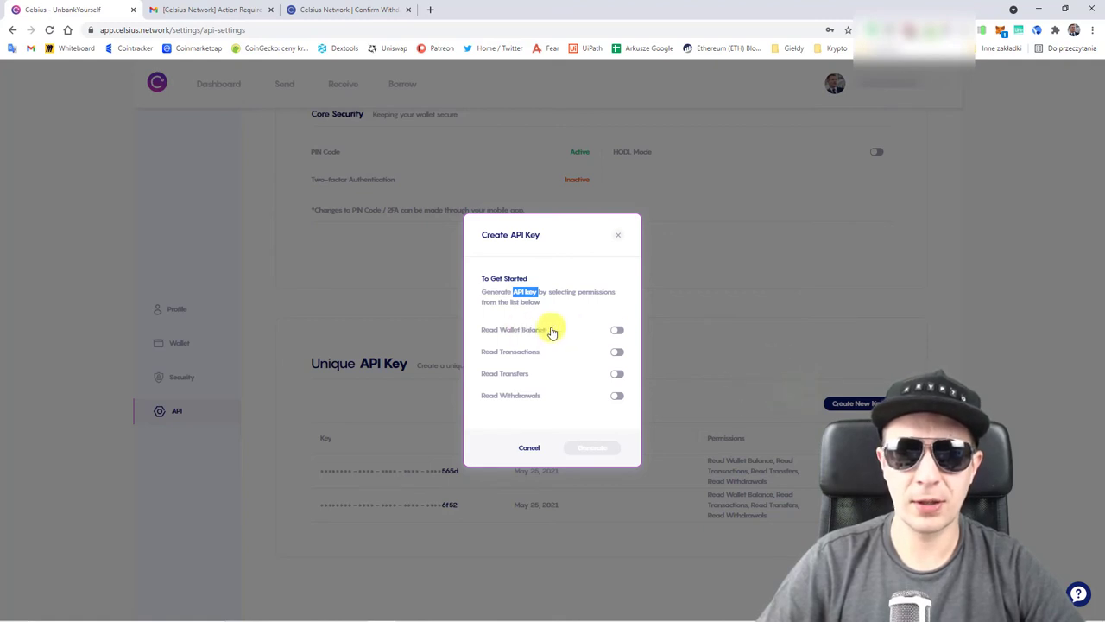
click(617, 332)
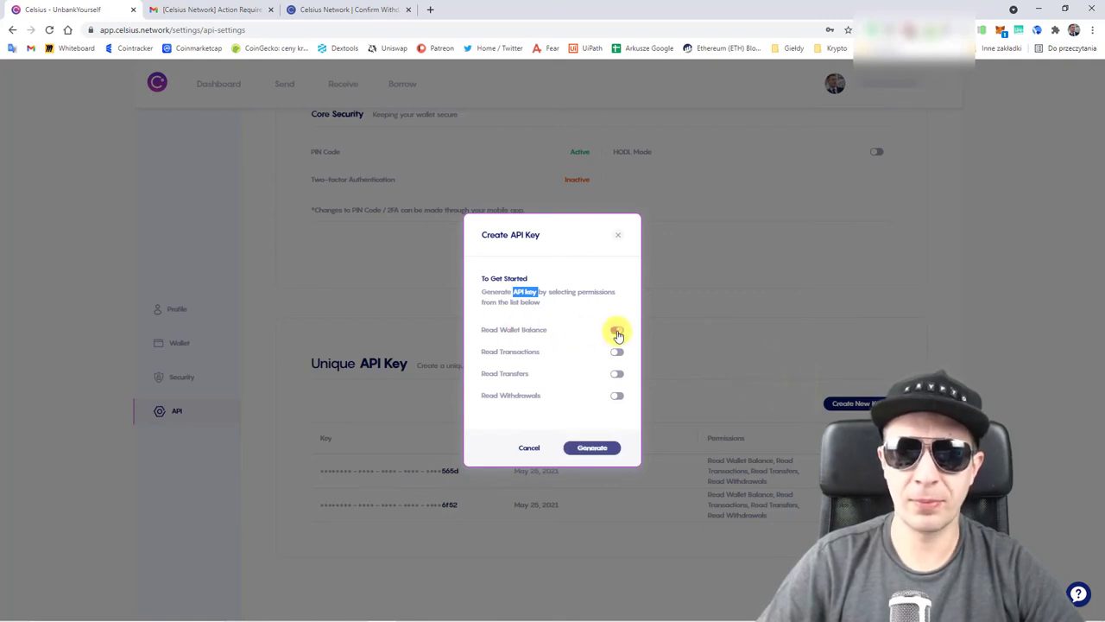
click(592, 448)
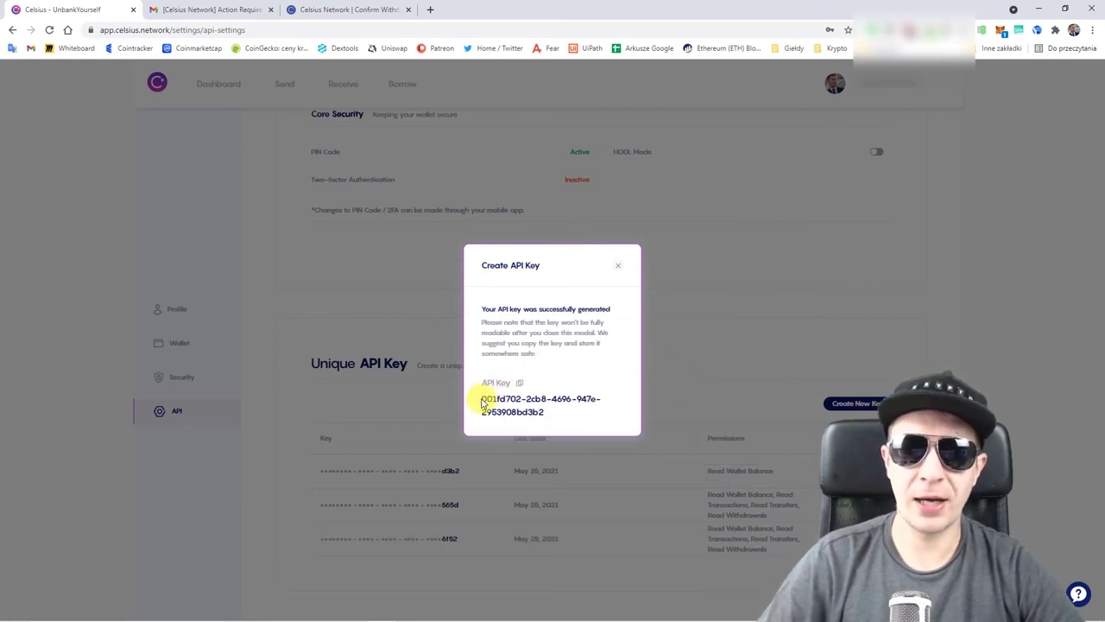
Select the full generated API key for inspection and close the Create API Key dialog
drag(482, 403, 557, 415)
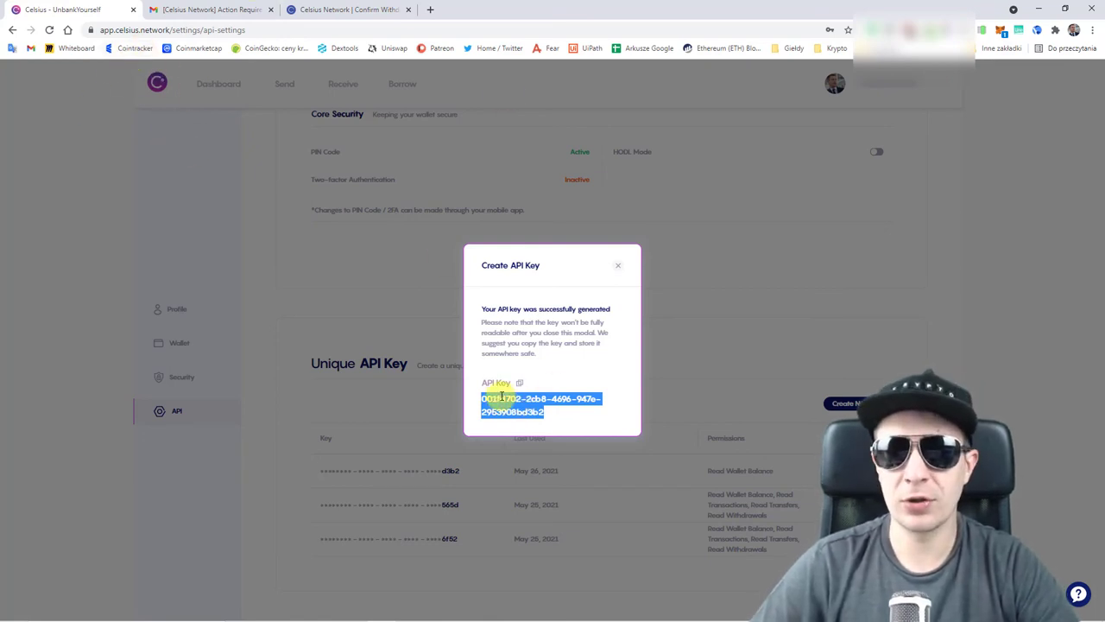
click(536, 407)
triple_click(537, 408)
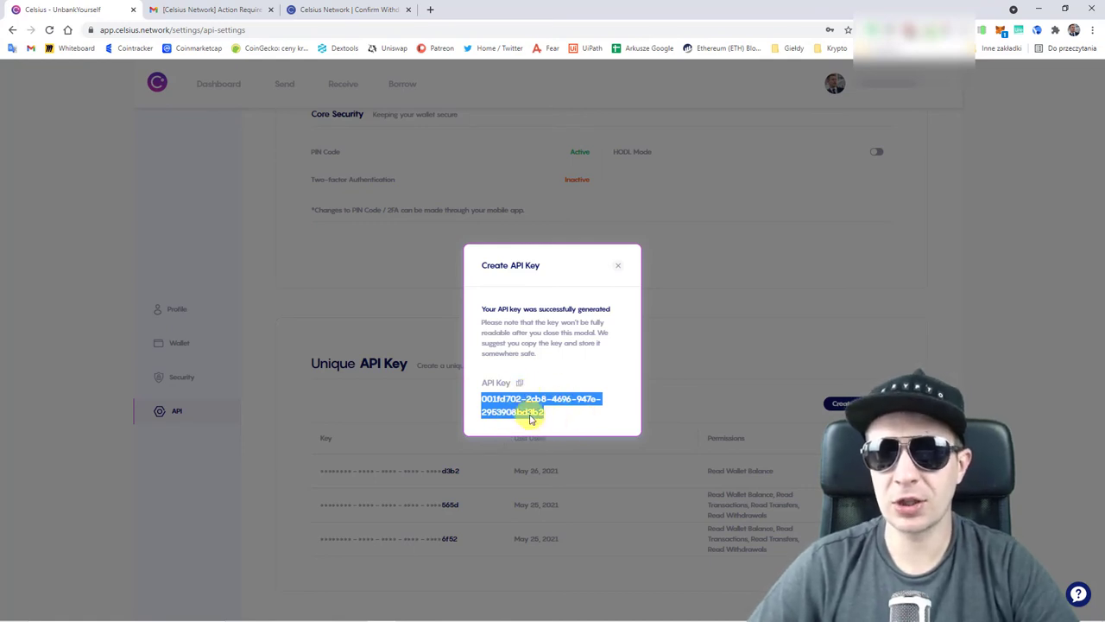
click(516, 403)
triple_click(517, 403)
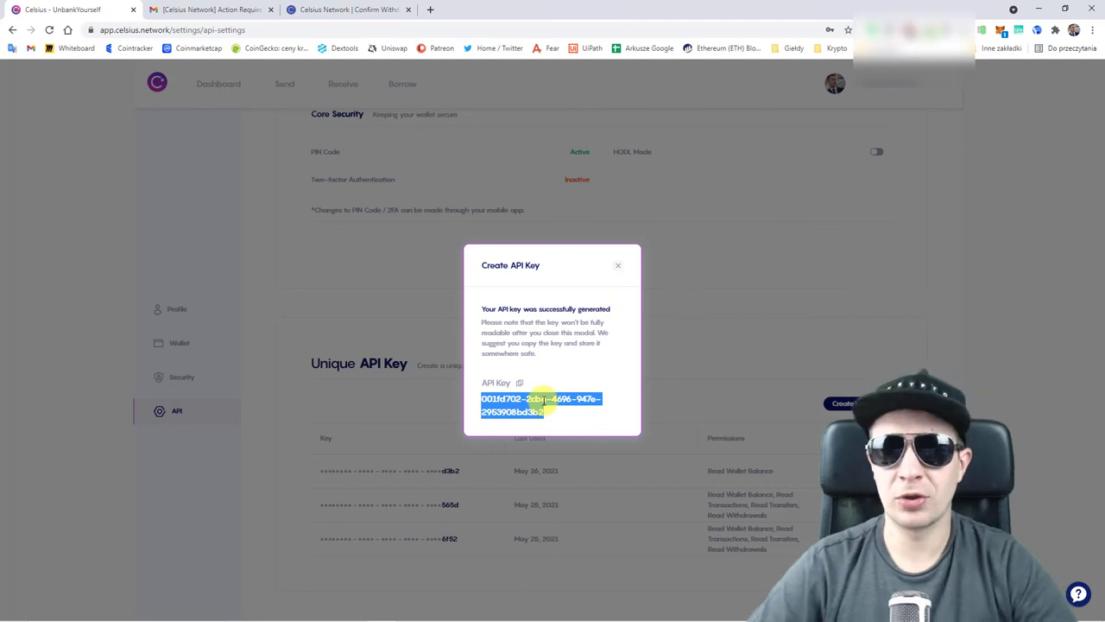
click(619, 270)
Open the wallet settings and check the remaining lock time on the Bitcoin withdrawal address
click(182, 343)
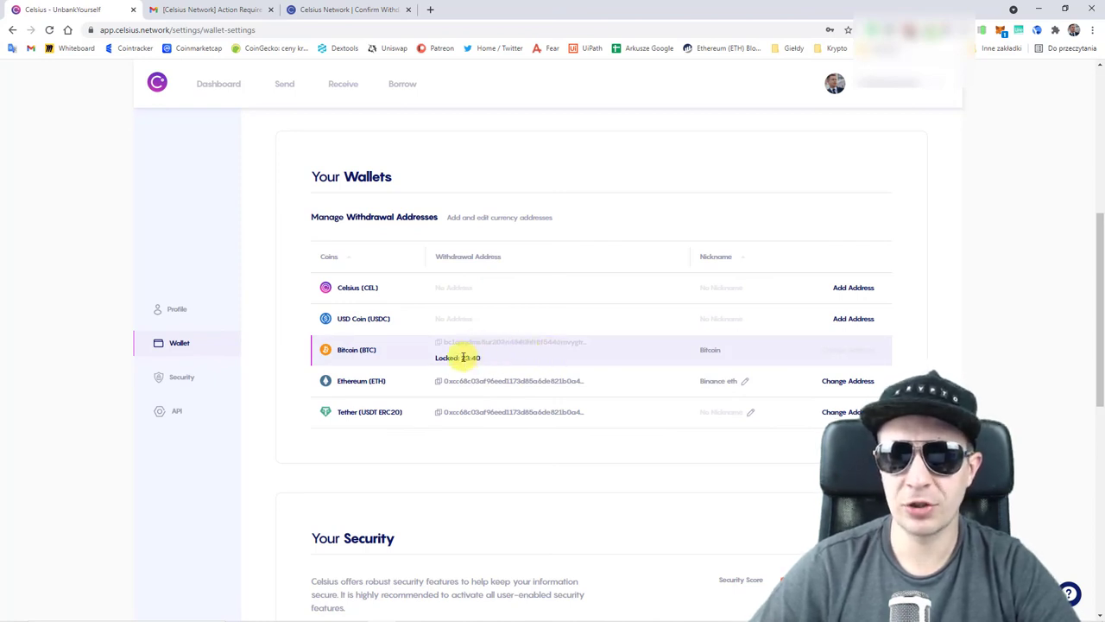
drag(465, 357, 492, 358)
click(495, 361)
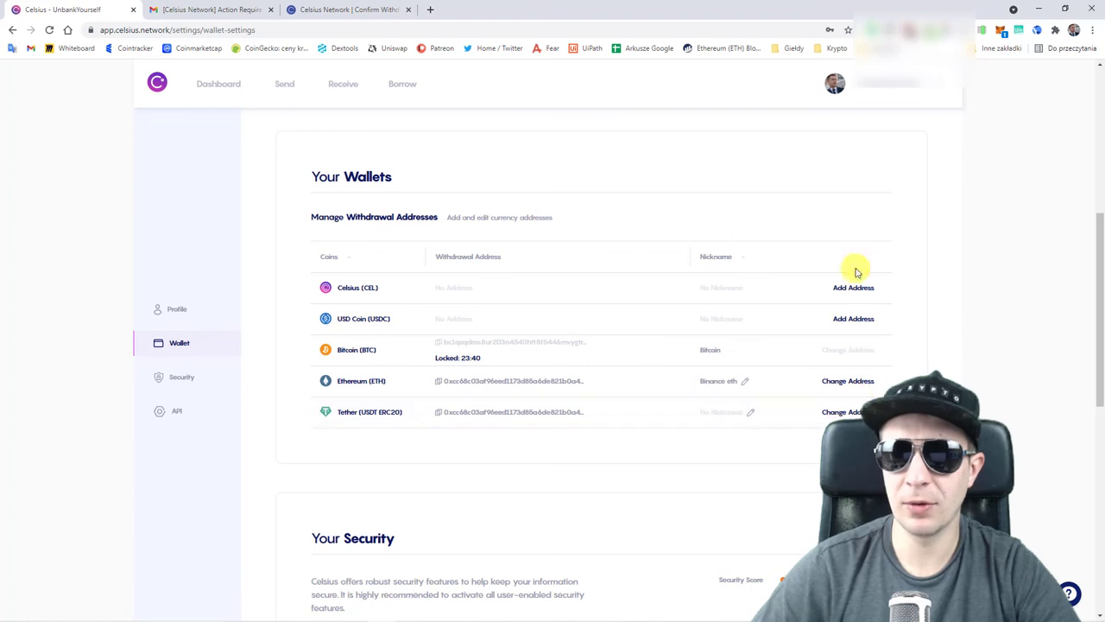
Return to the dashboard and review the holdings, the coin list and the recent transactions
click(211, 85)
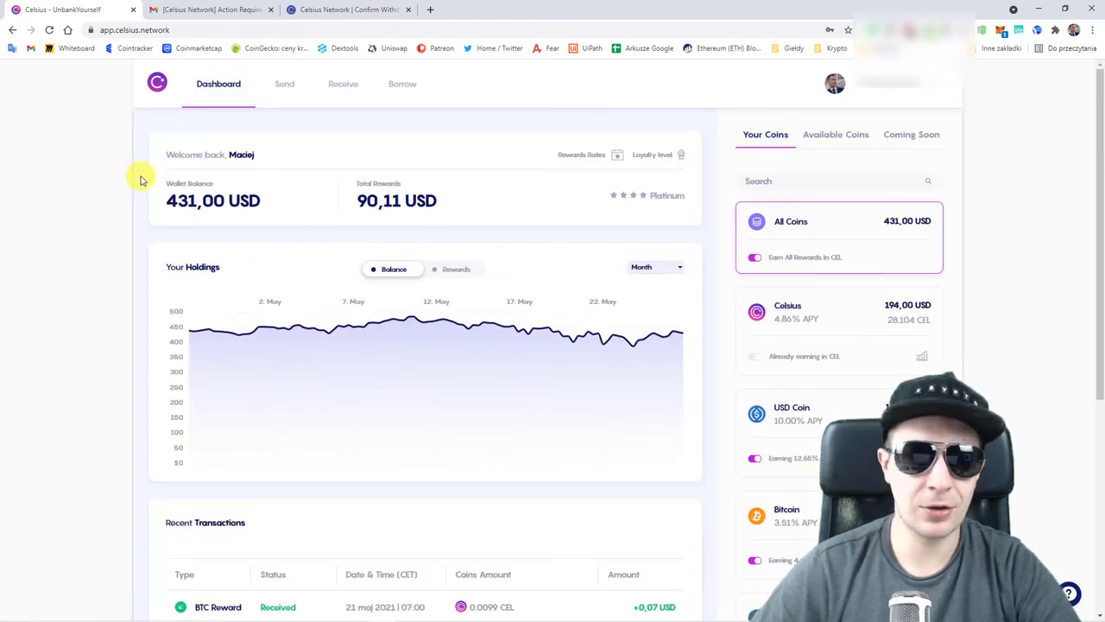
scroll(140, 173, down, 2)
scroll(141, 173, up, 2)
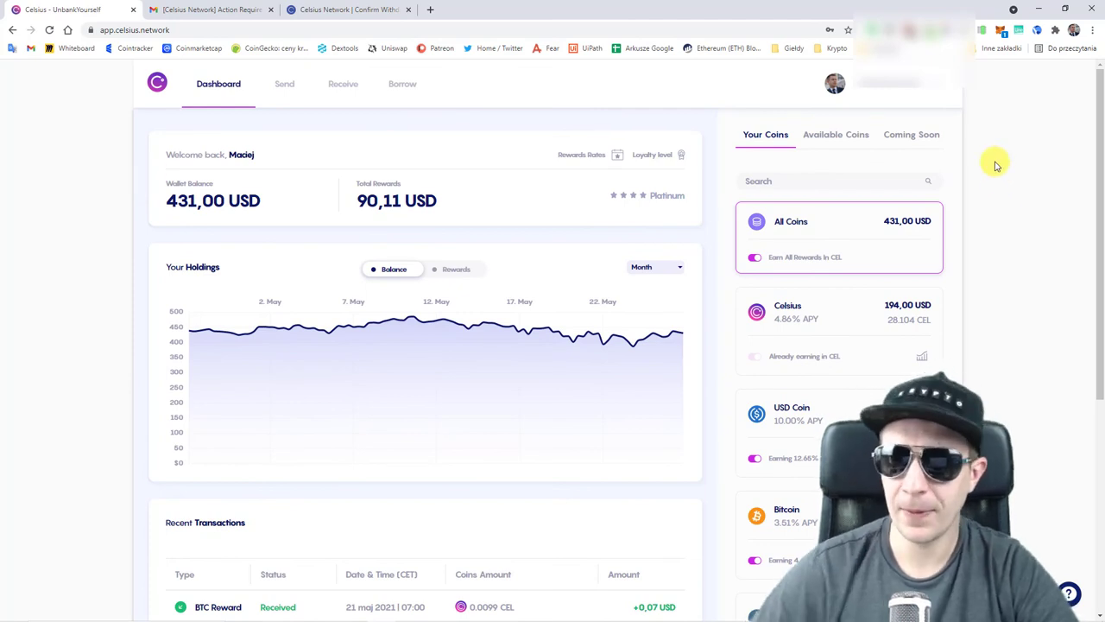
scroll(997, 164, down, 1)
scroll(969, 190, down, 3)
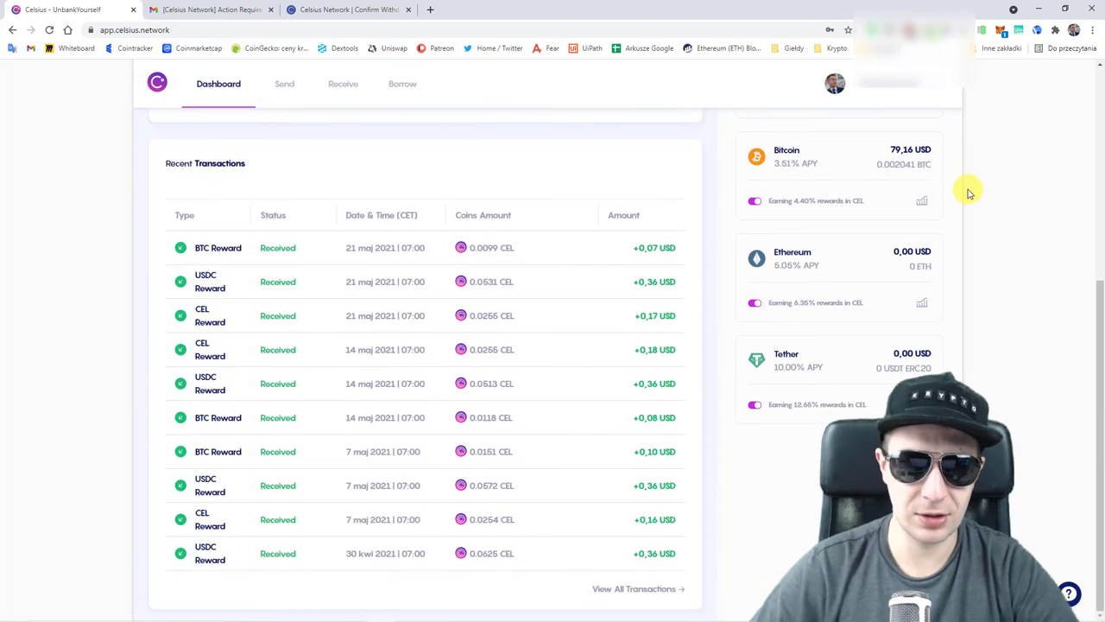
scroll(976, 188, up, 4)
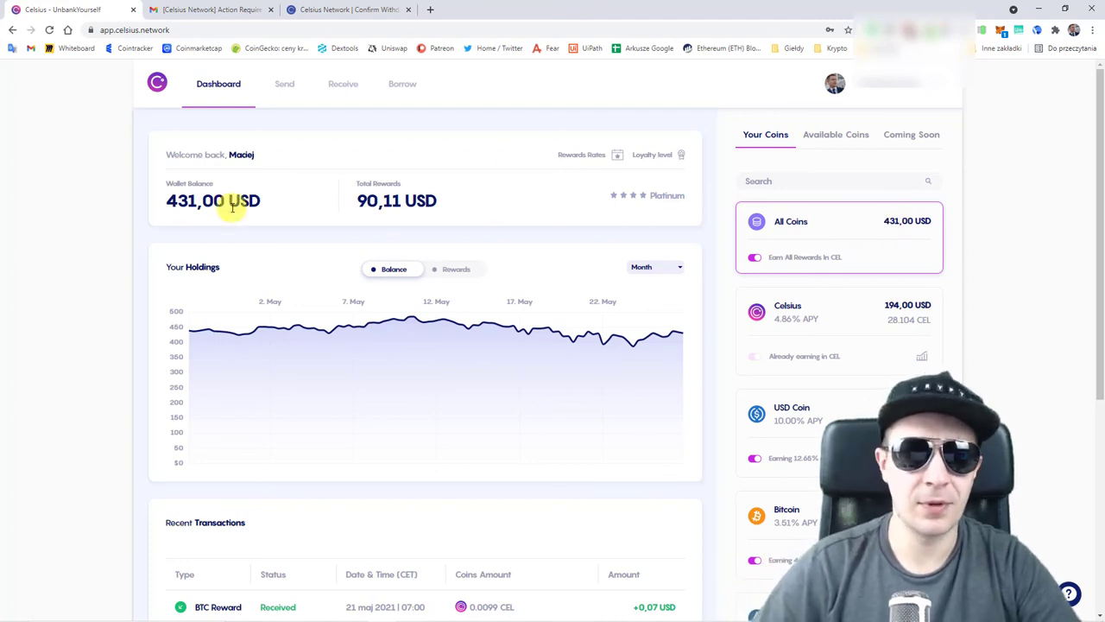
Examine the CEL amount of the latest BTC reward in the recent transactions
scroll(144, 221, down, 2)
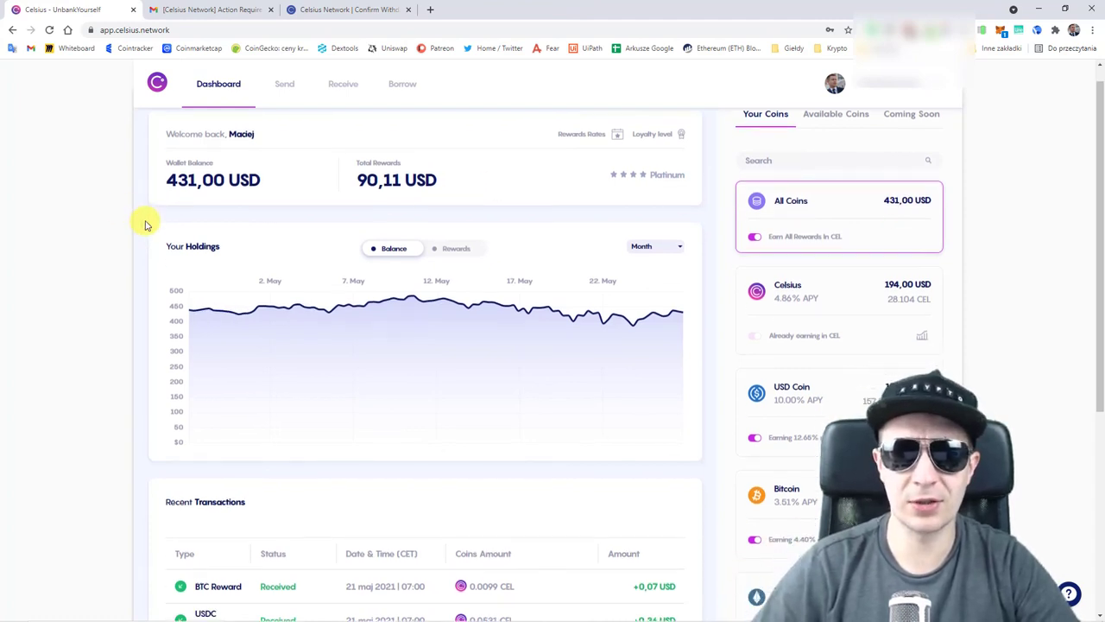
scroll(474, 278, up, 1)
scroll(474, 278, down, 1)
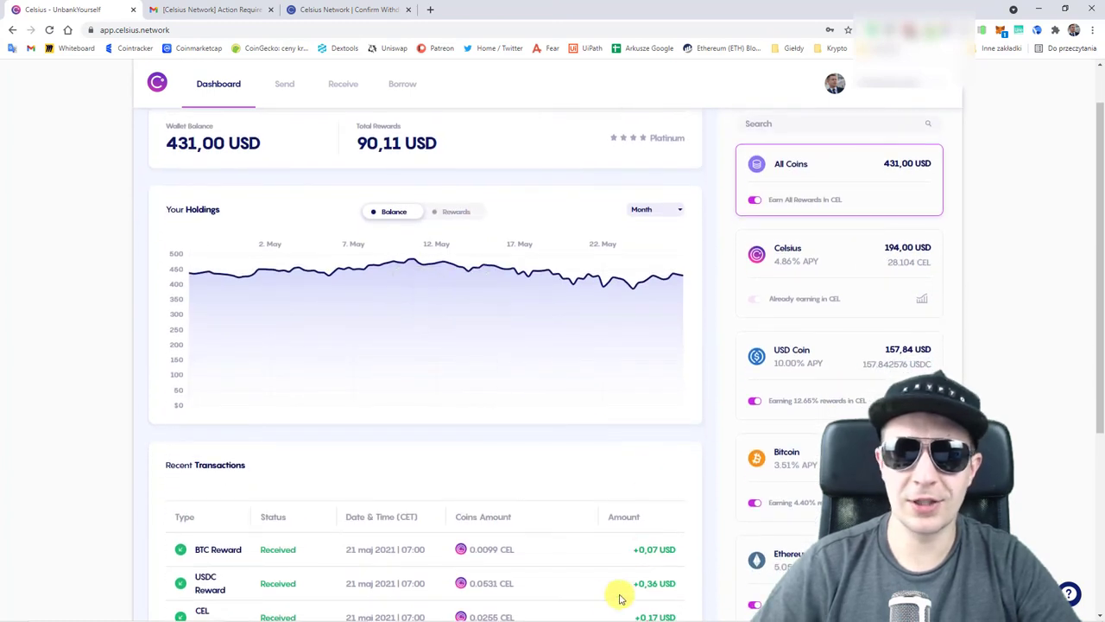
drag(548, 555, 473, 551)
click(76, 268)
scroll(76, 268, up, 1)
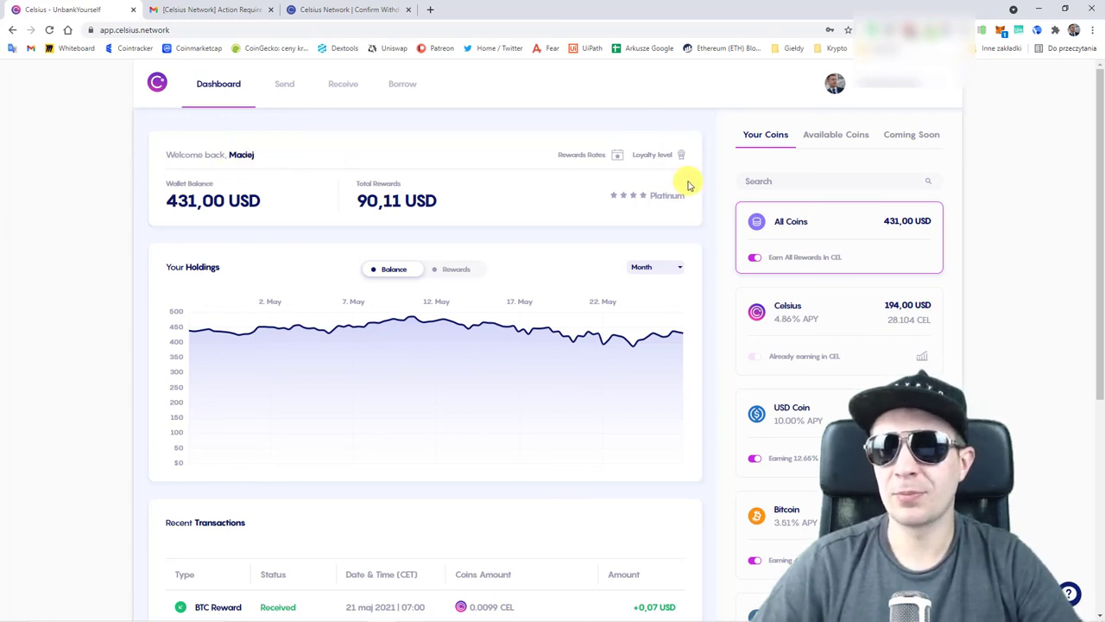
Examine the total rewards amount in the dashboard's account summary
double_click(246, 155)
click(285, 157)
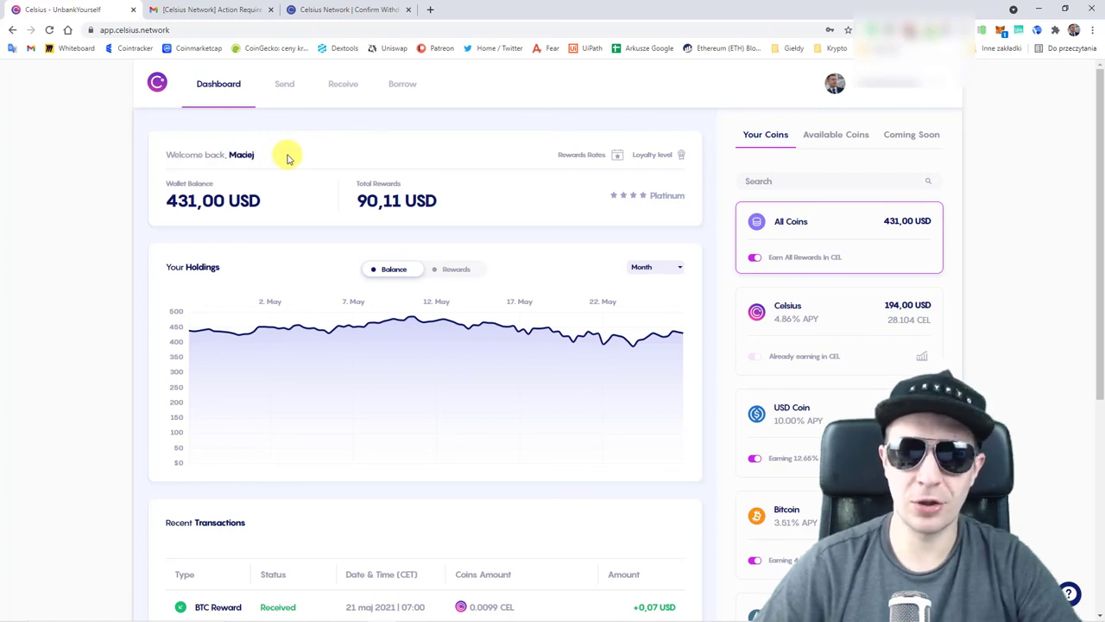
drag(358, 200, 427, 201)
click(305, 192)
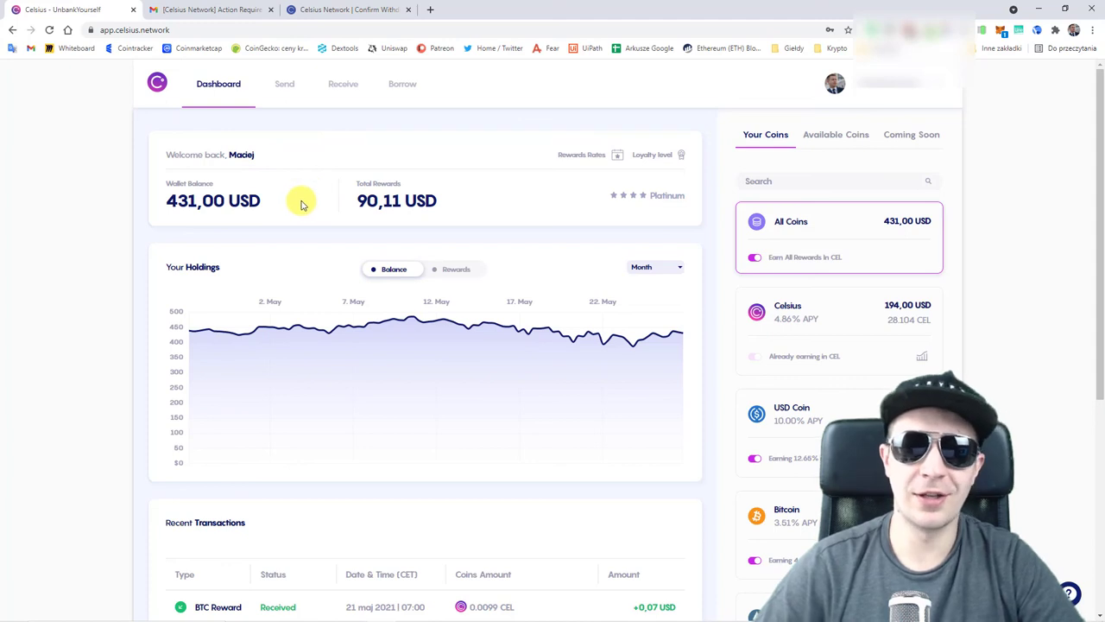
double_click(413, 201)
click(412, 201)
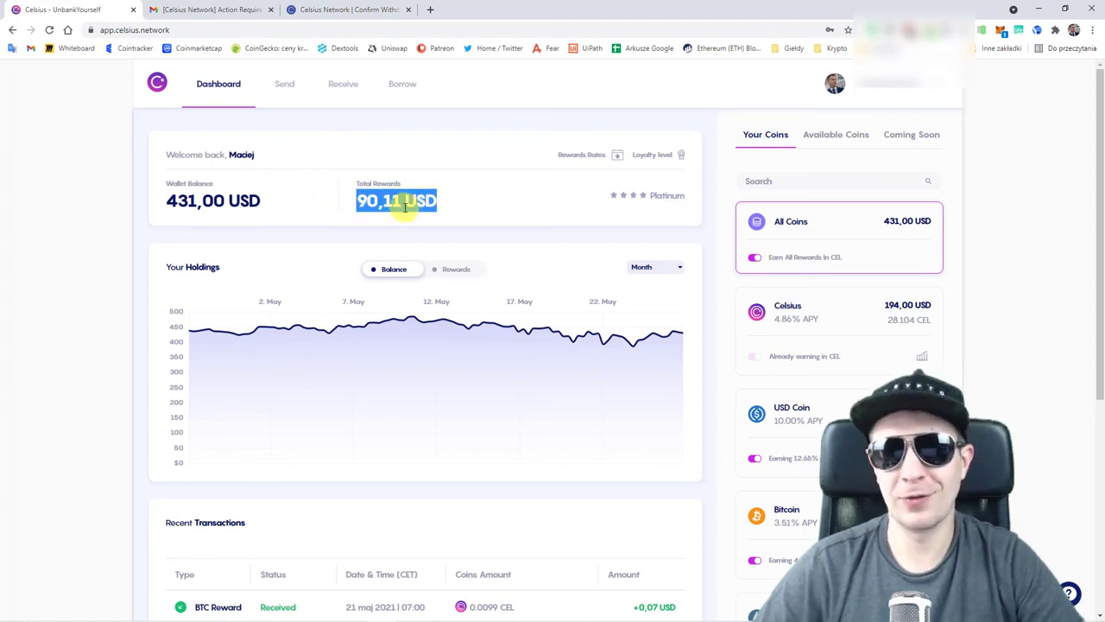
double_click(377, 201)
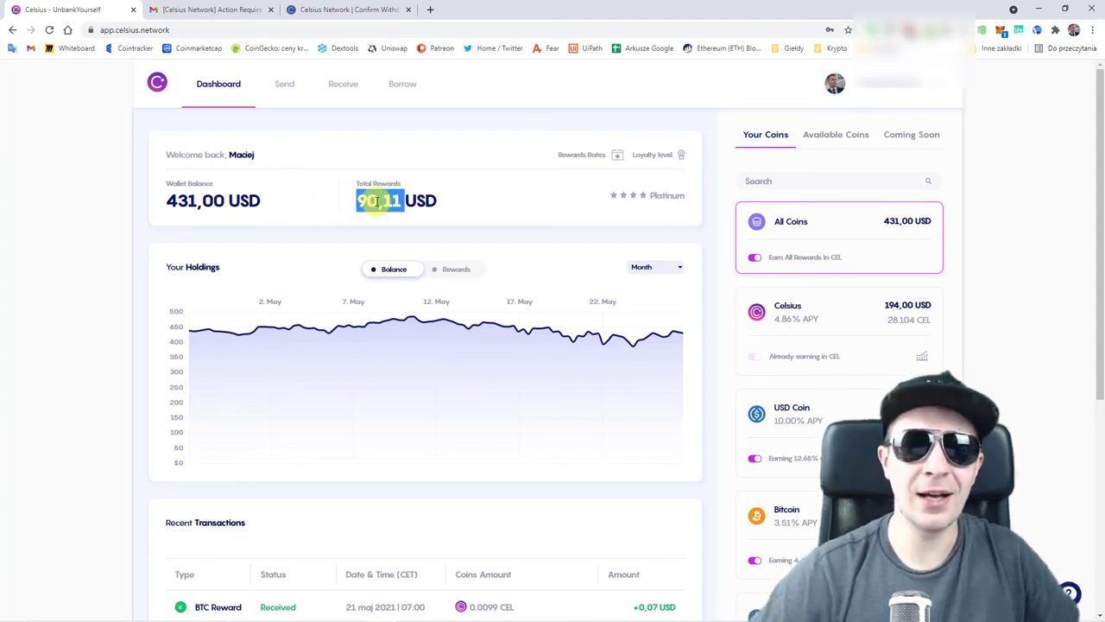